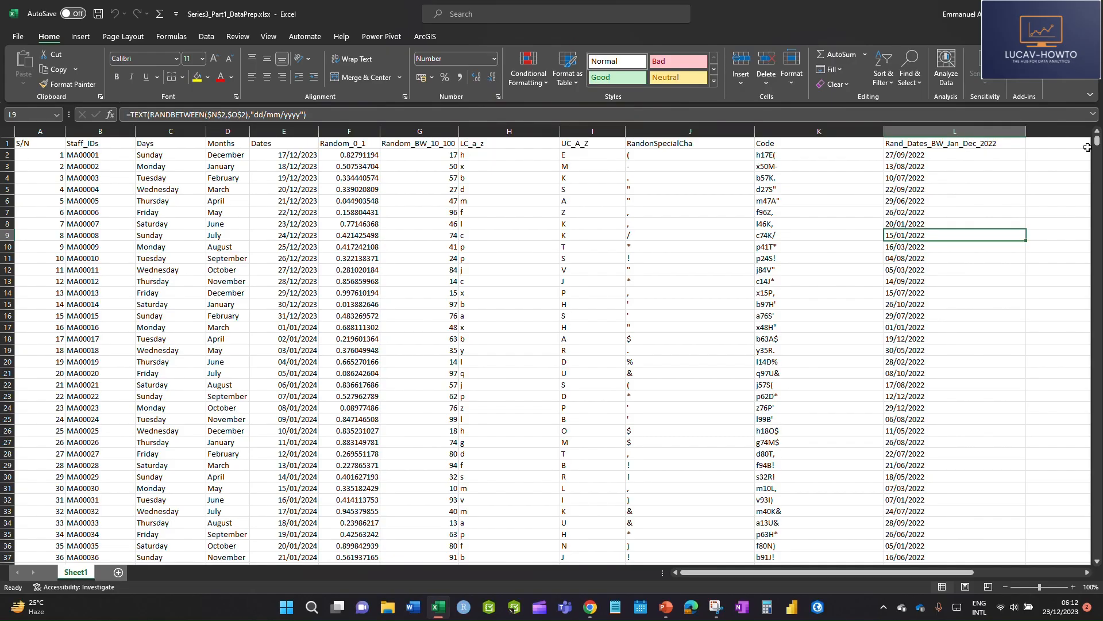
# Examine the extent of the dataset on Sheet1 by locating the last S/N record in column A
pyautogui.moveTo(1097, 143); pyautogui.dragTo(1096, 555)
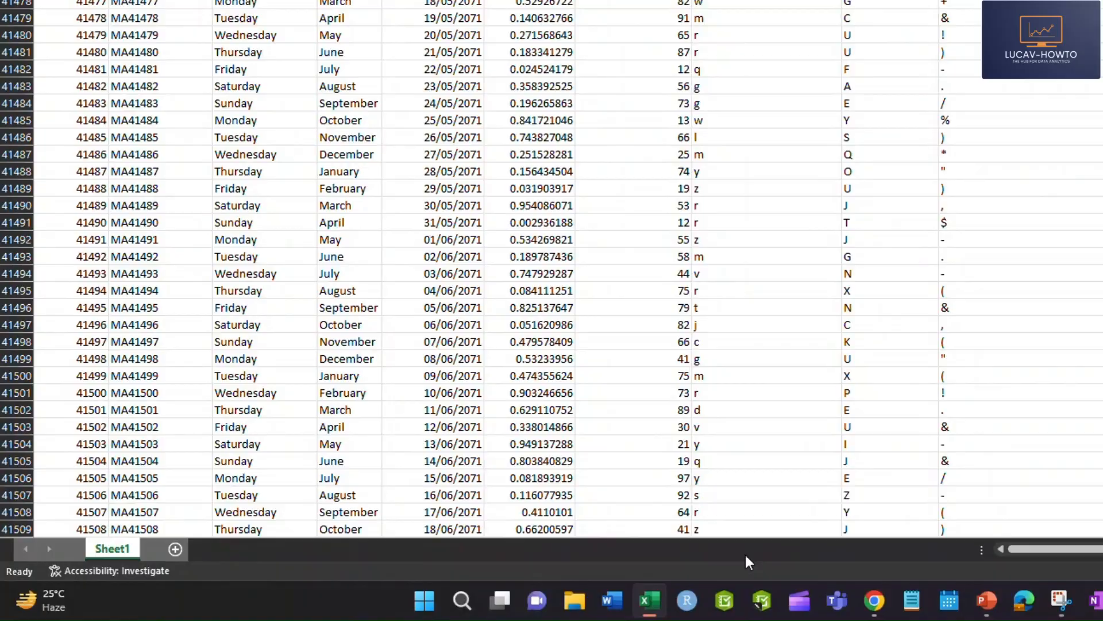
pyautogui.scroll(-1, 39, 527)
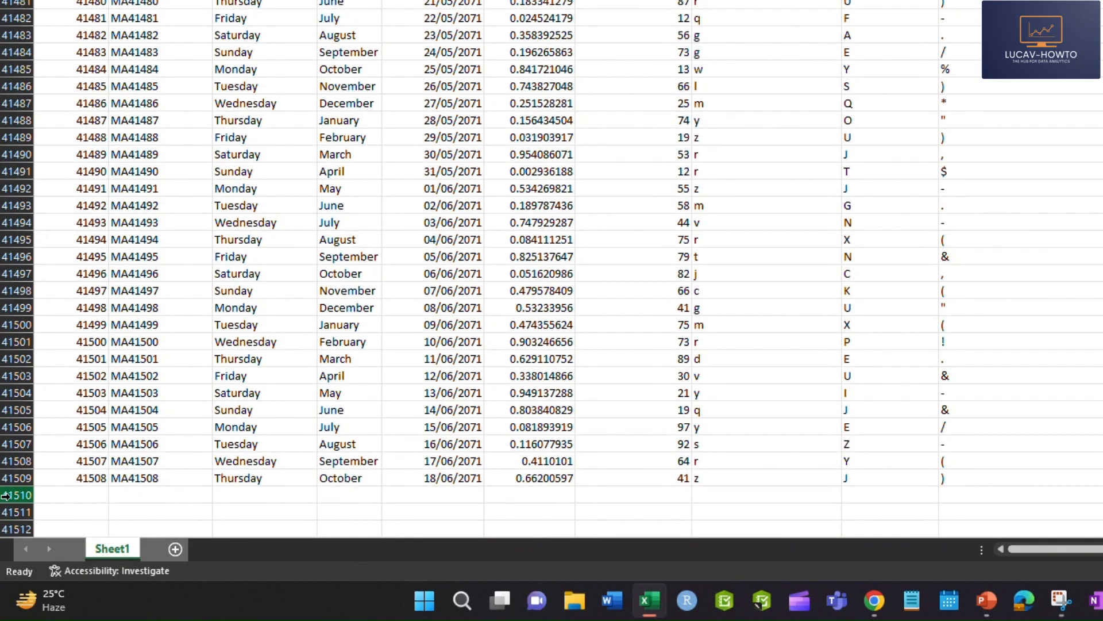
pyautogui.click(82, 479)
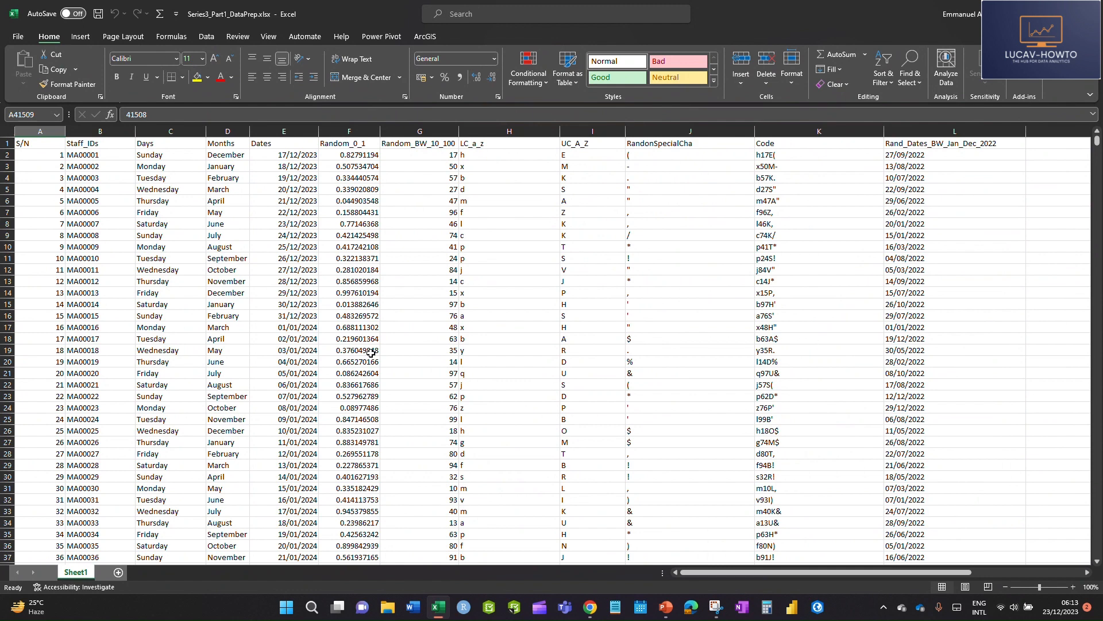
pyautogui.click(398, 266)
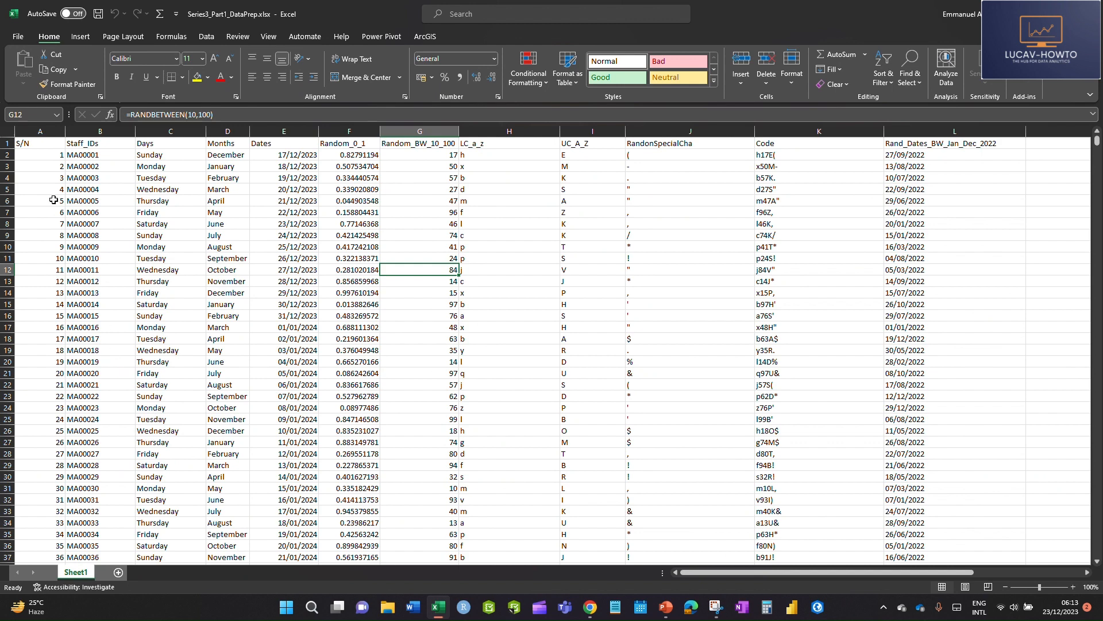
pyautogui.moveTo(44, 144); pyautogui.dragTo(452, 233)
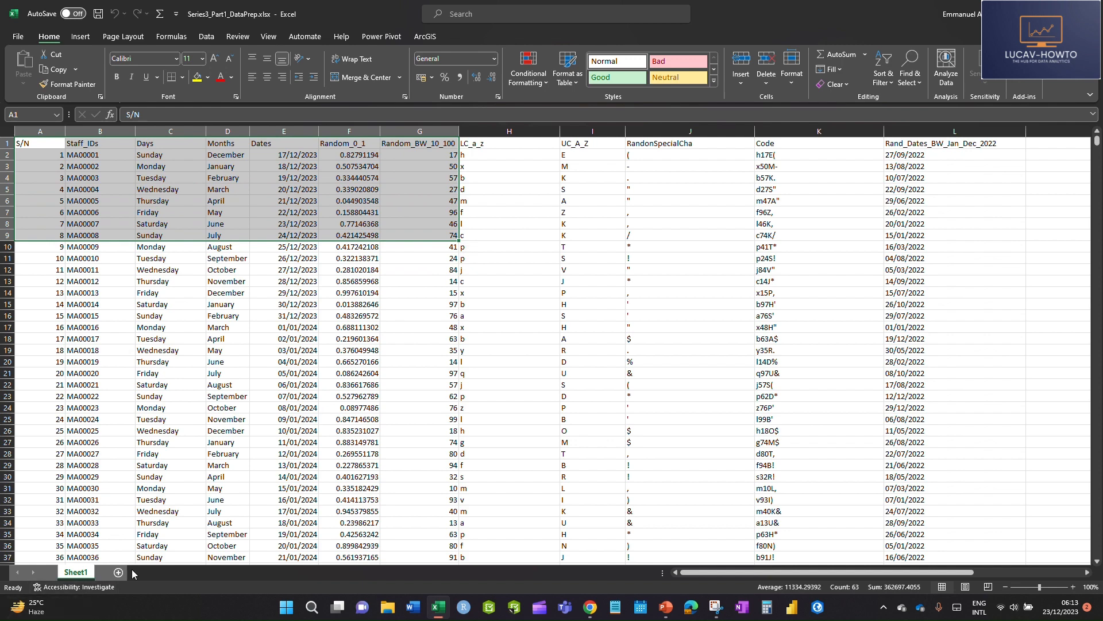
pyautogui.click(168, 500)
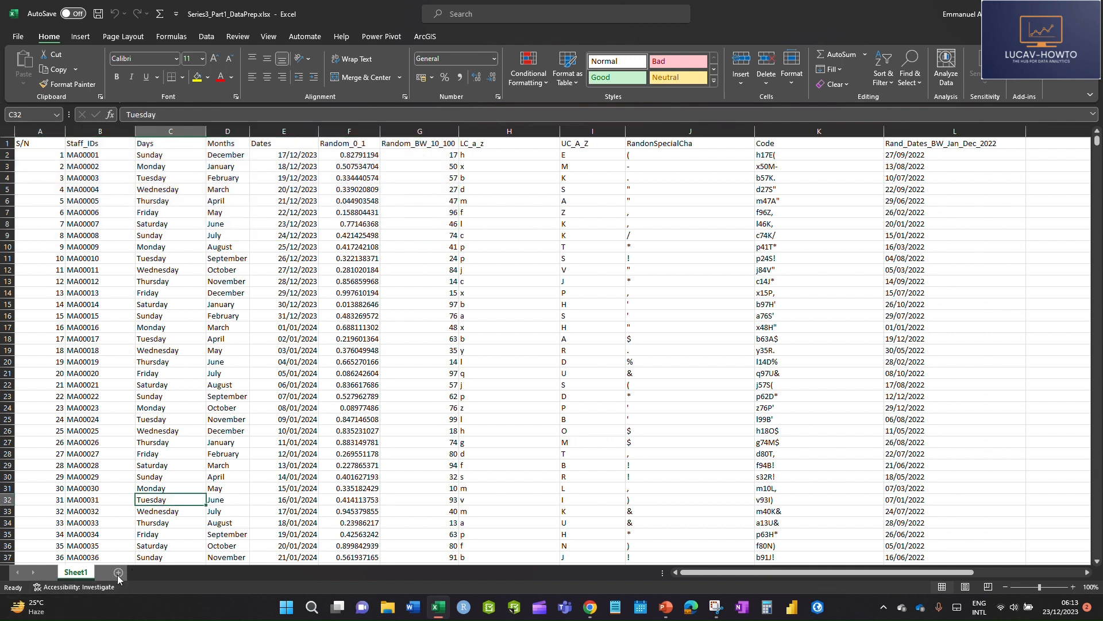
pyautogui.click(256, 374)
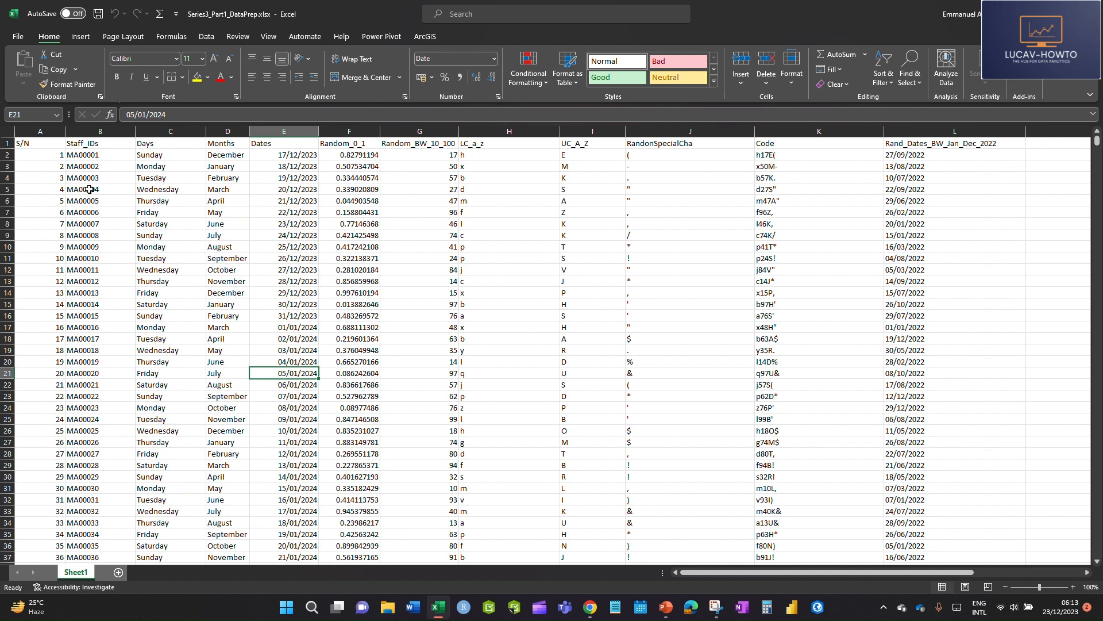
pyautogui.moveTo(26, 145); pyautogui.dragTo(968, 454)
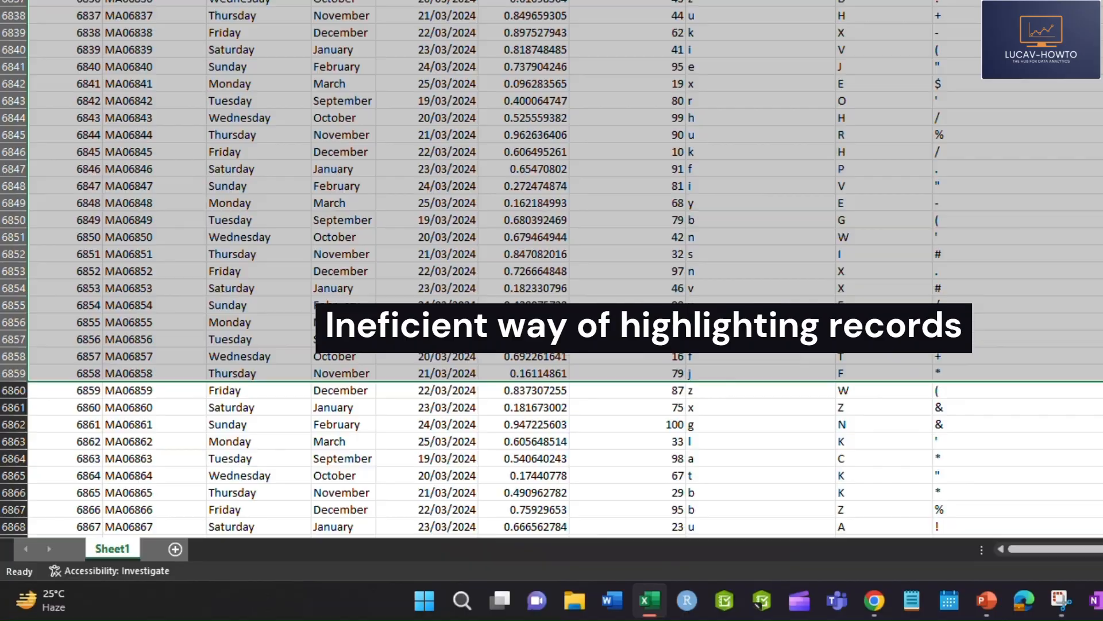
pyautogui.moveTo(1100, 374); pyautogui.dragTo(1101, 617)
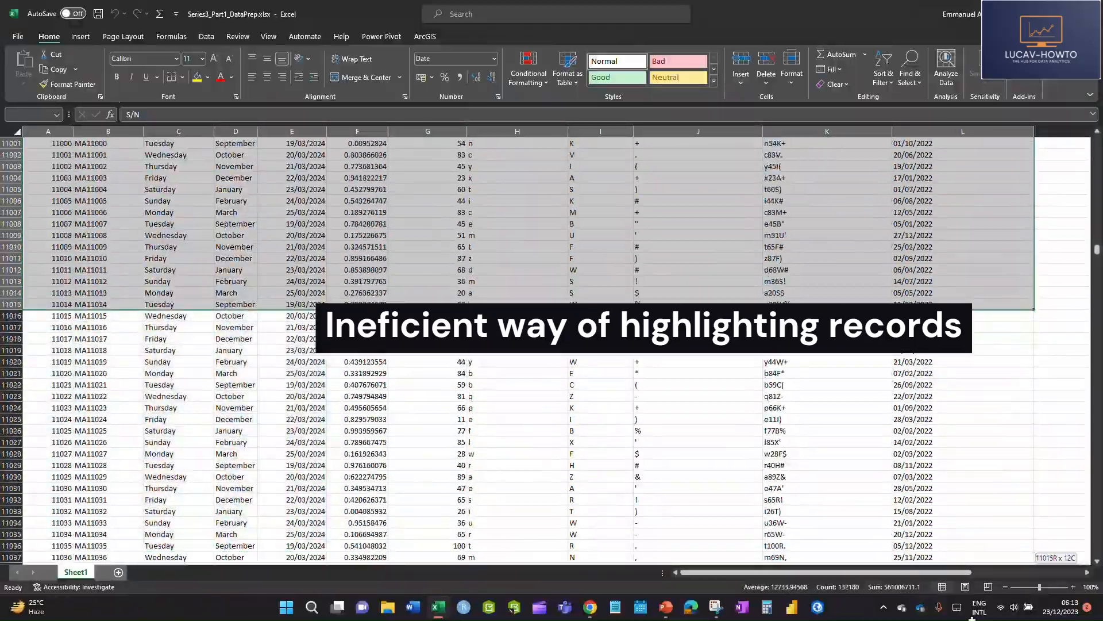
pyautogui.moveTo(971, 617); pyautogui.dragTo(967, 479)
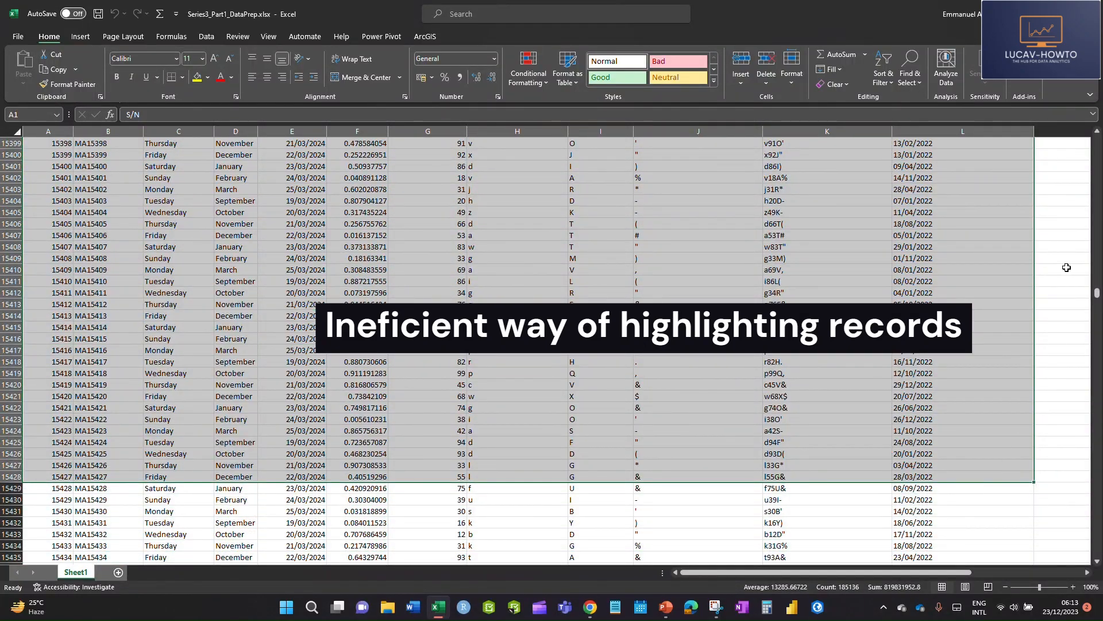
pyautogui.moveTo(1097, 301); pyautogui.dragTo(1096, 141)
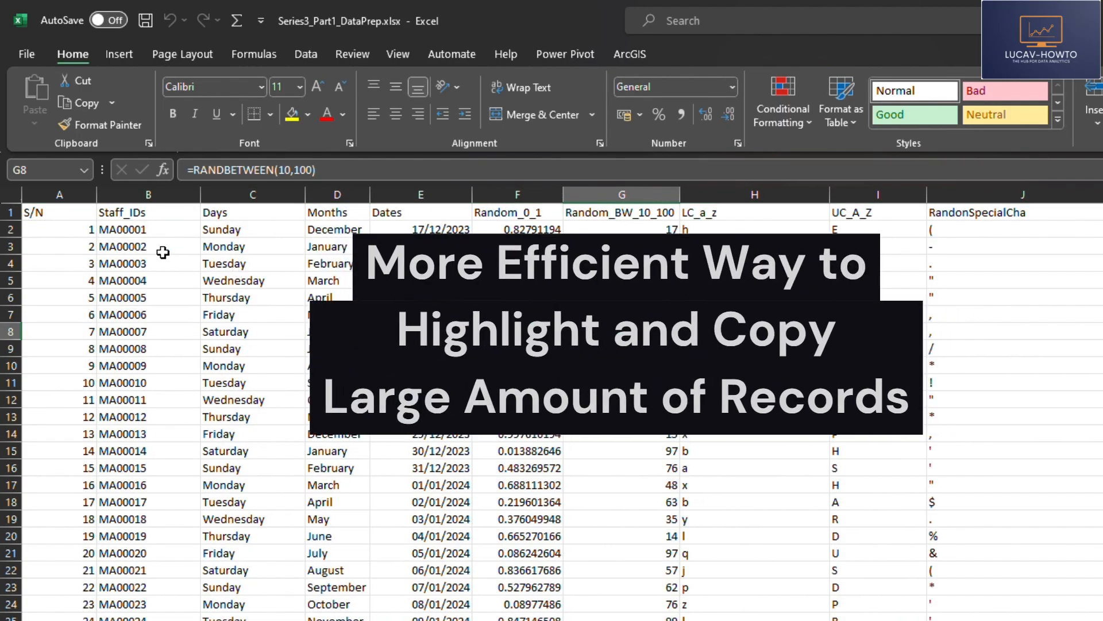
# Select the whole dataset on Sheet1 from A1 through the last record in column L and copy it
pyautogui.click(57, 212)
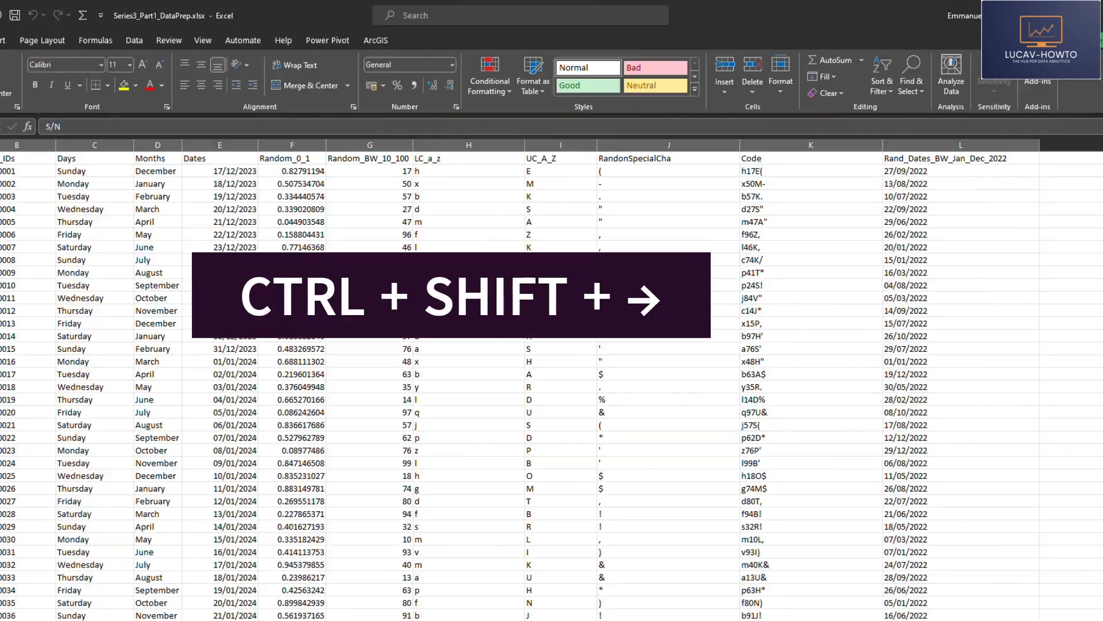
pyautogui.hotkey('ctrl', 'shift', 'Right')
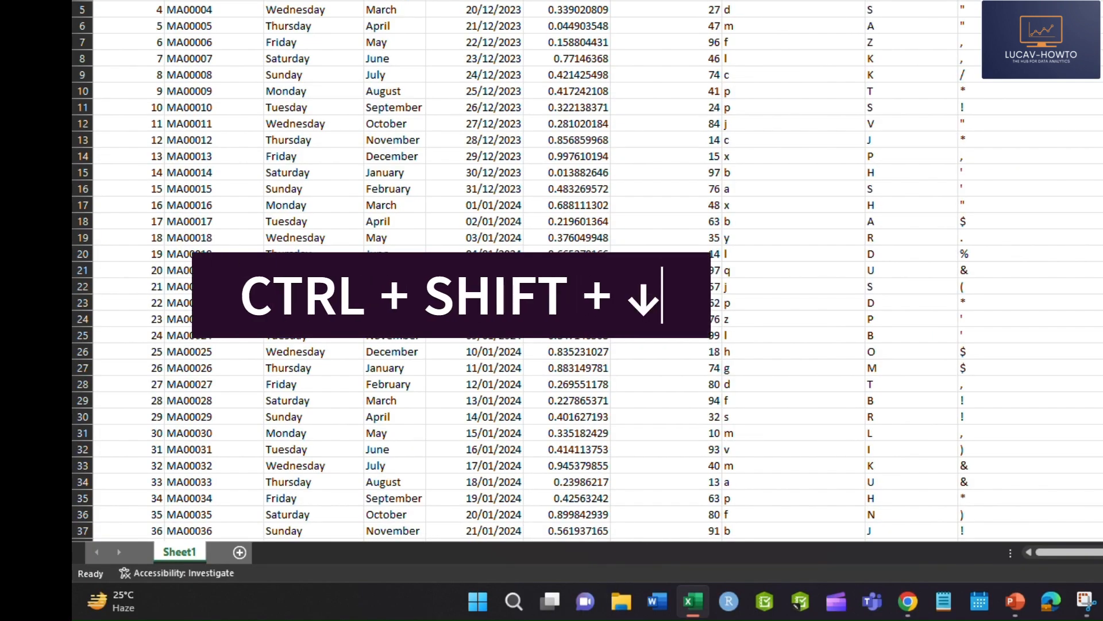
pyautogui.hotkey('ctrl', 'shift', 'Down')
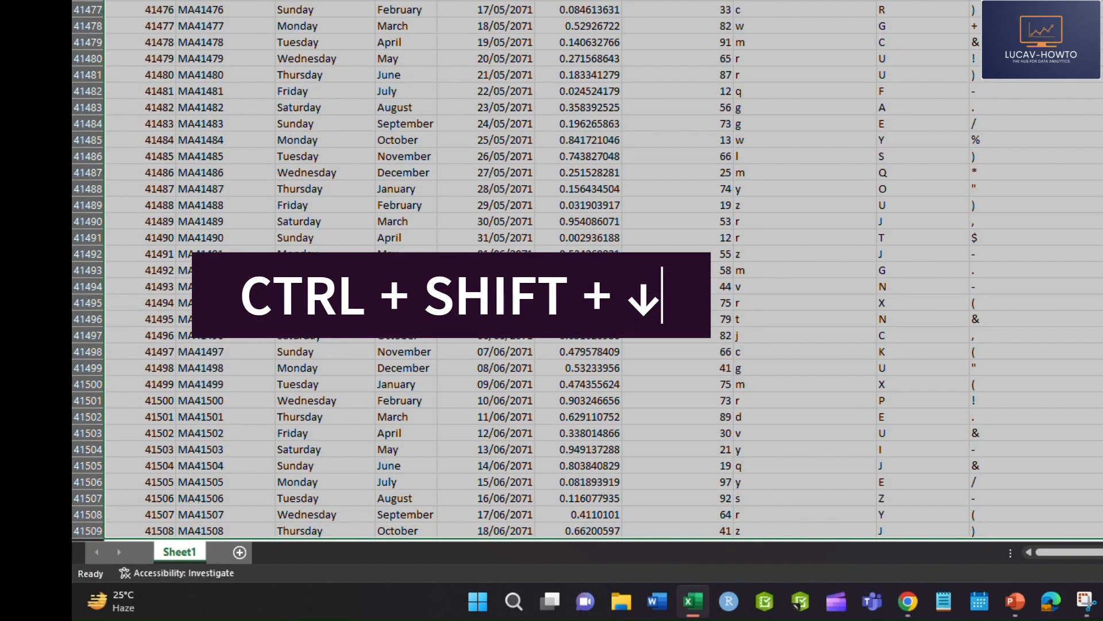
pyautogui.scroll(-7, 701, 242)
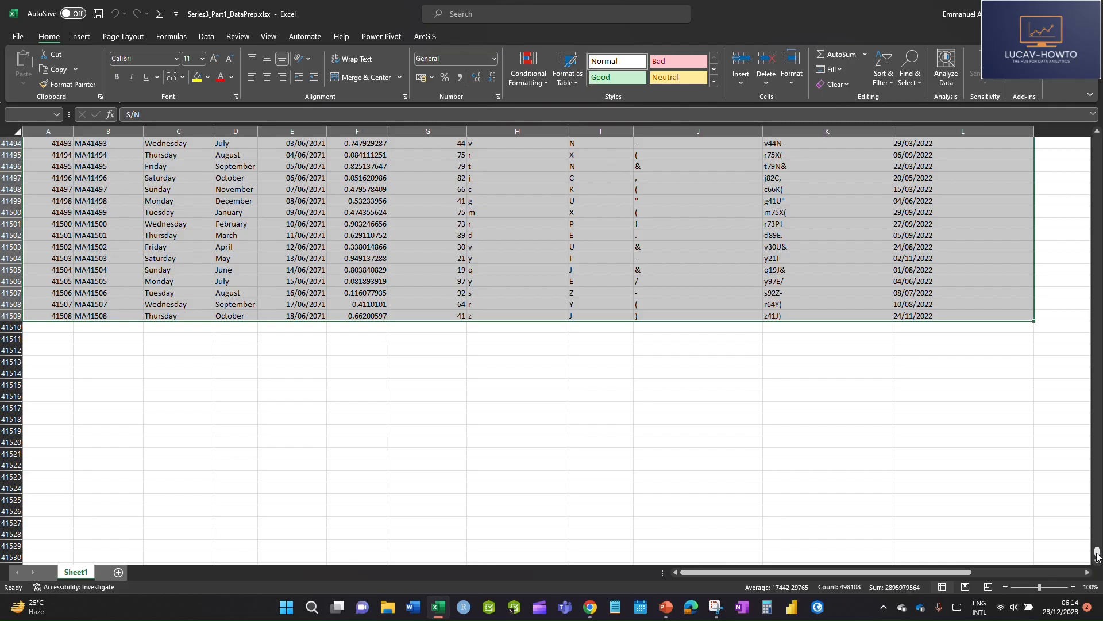
pyautogui.moveTo(1097, 553); pyautogui.dragTo(1097, 138)
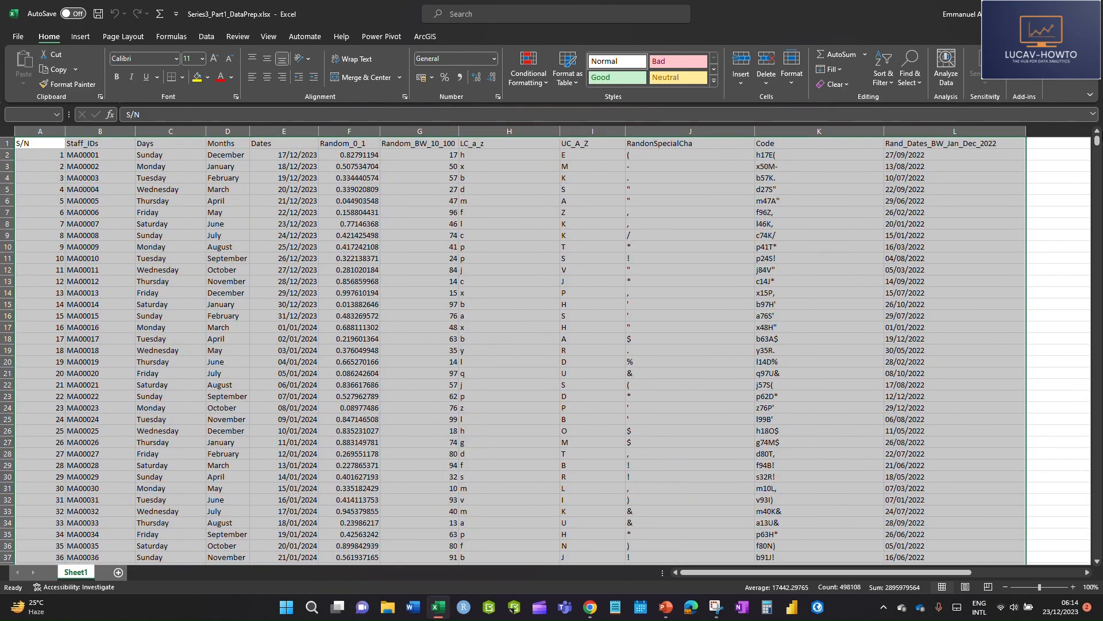
pyautogui.hotkey('ctrl', 'c')
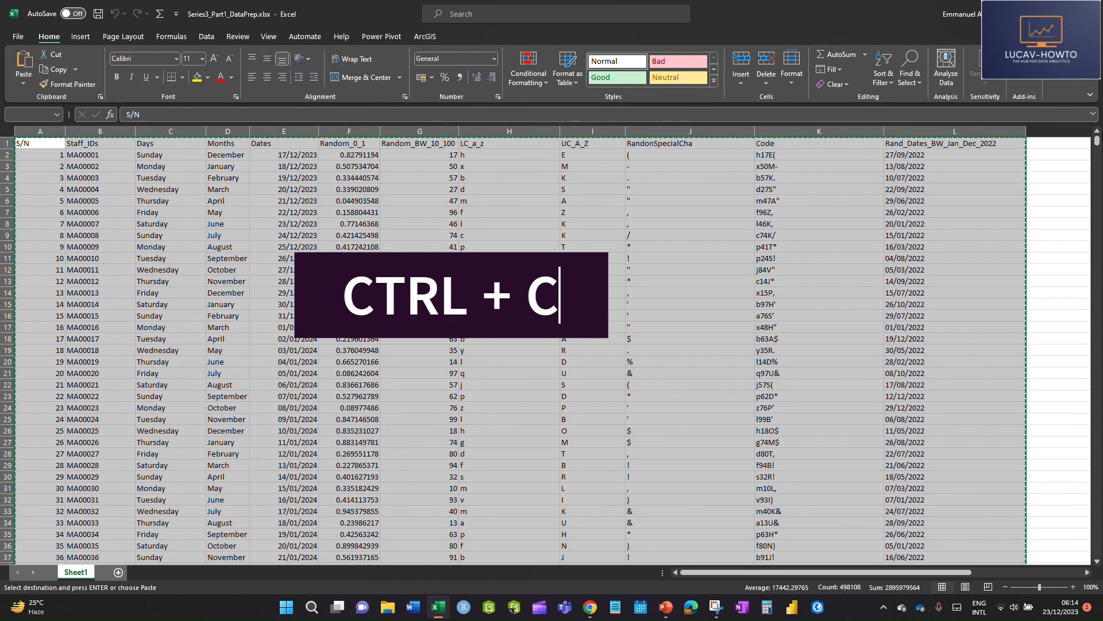
# Add a new worksheet and paste the copied dataset at A1 as values only
pyautogui.click(119, 572)
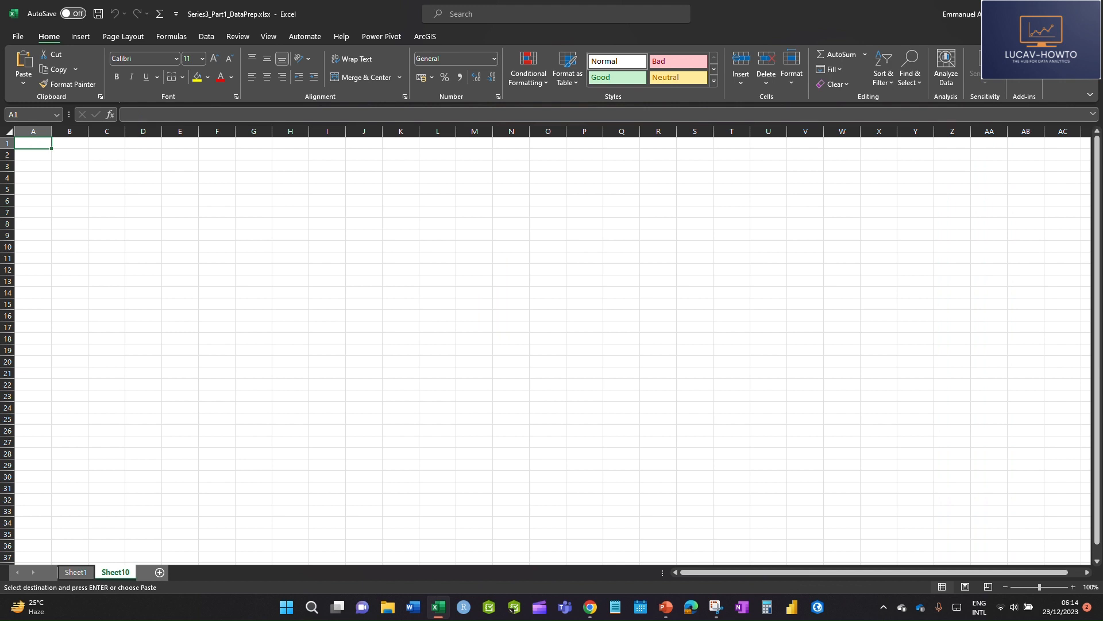
pyautogui.click(77, 573)
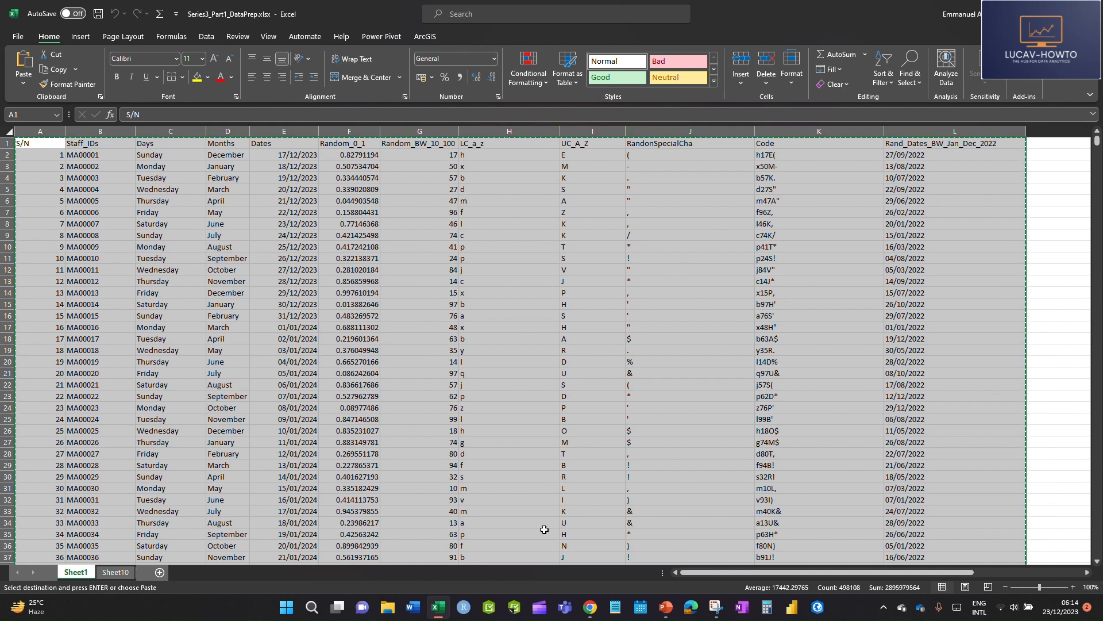
pyautogui.click(116, 572)
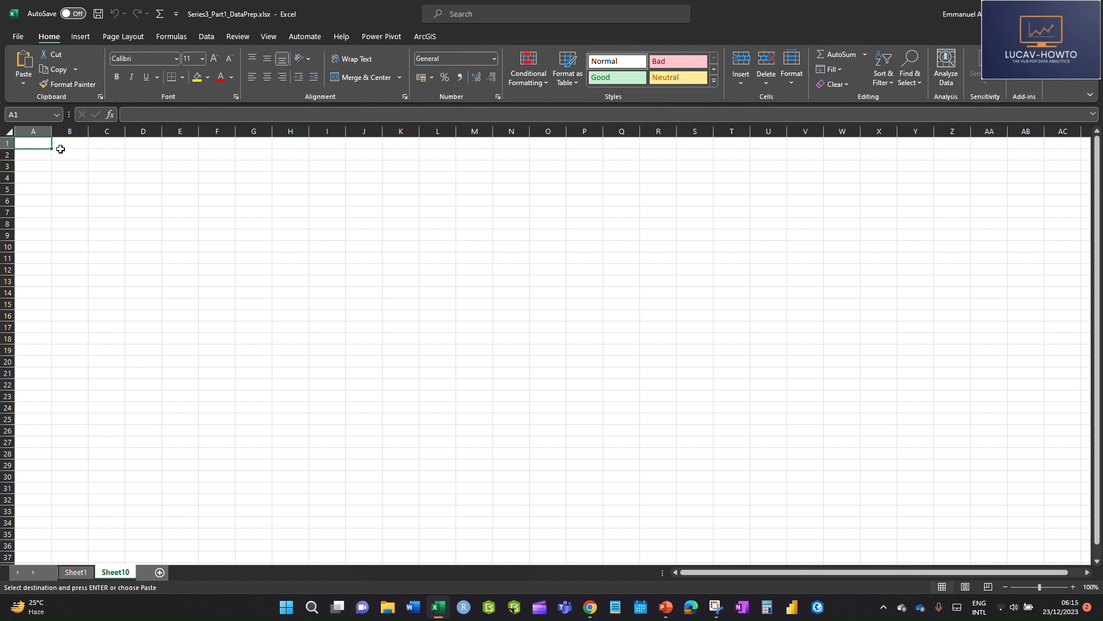
pyautogui.hotkey('alt', 'e')
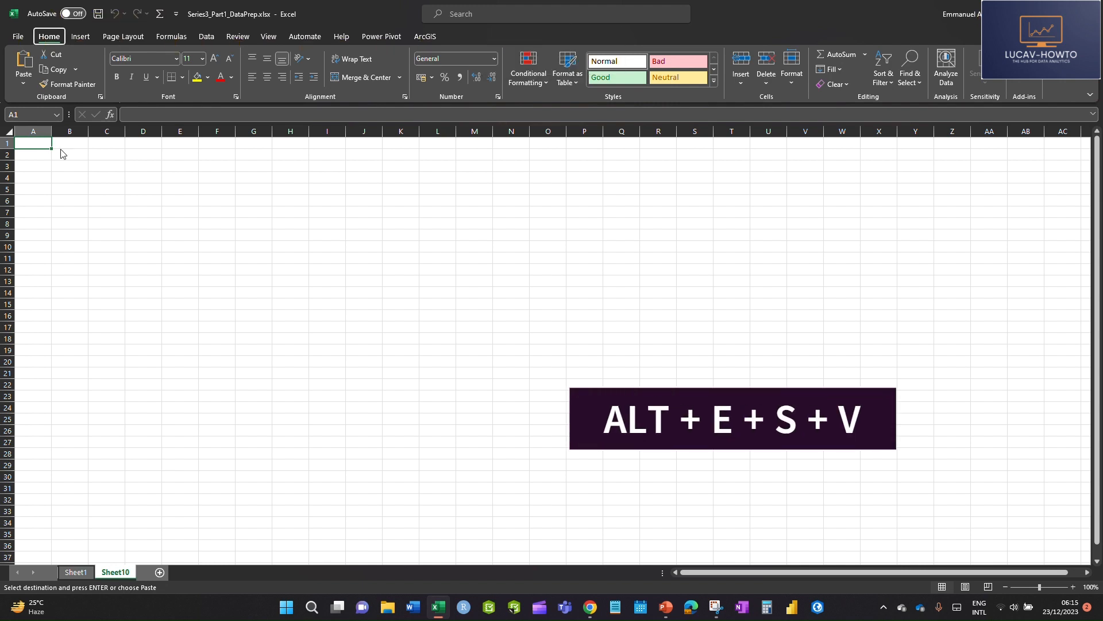
pyautogui.press('s')
pyautogui.press('v')
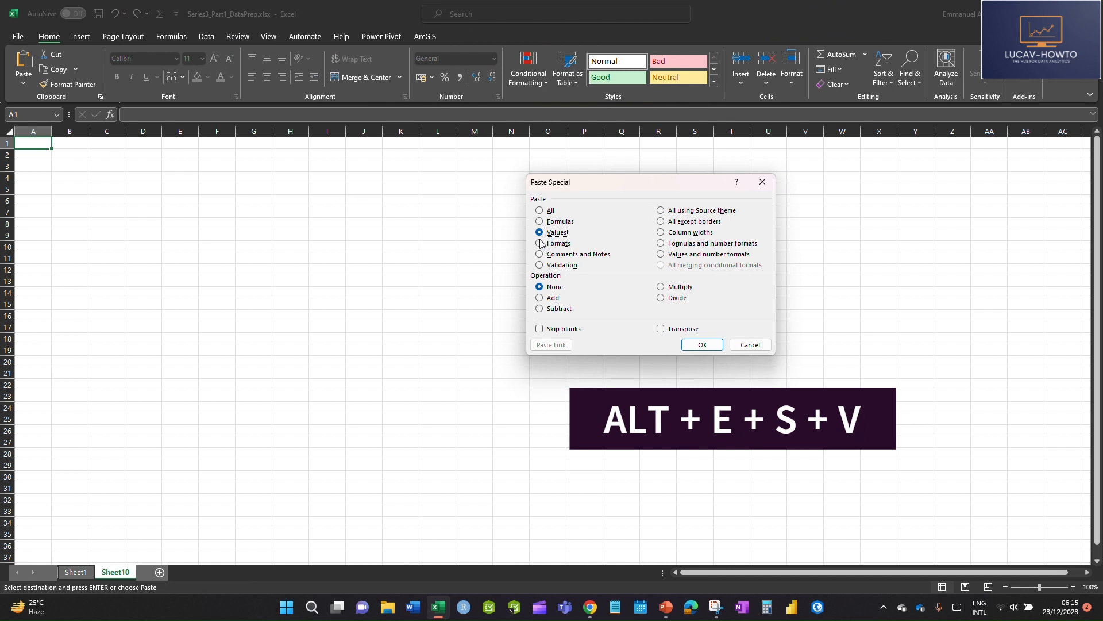
pyautogui.click(702, 345)
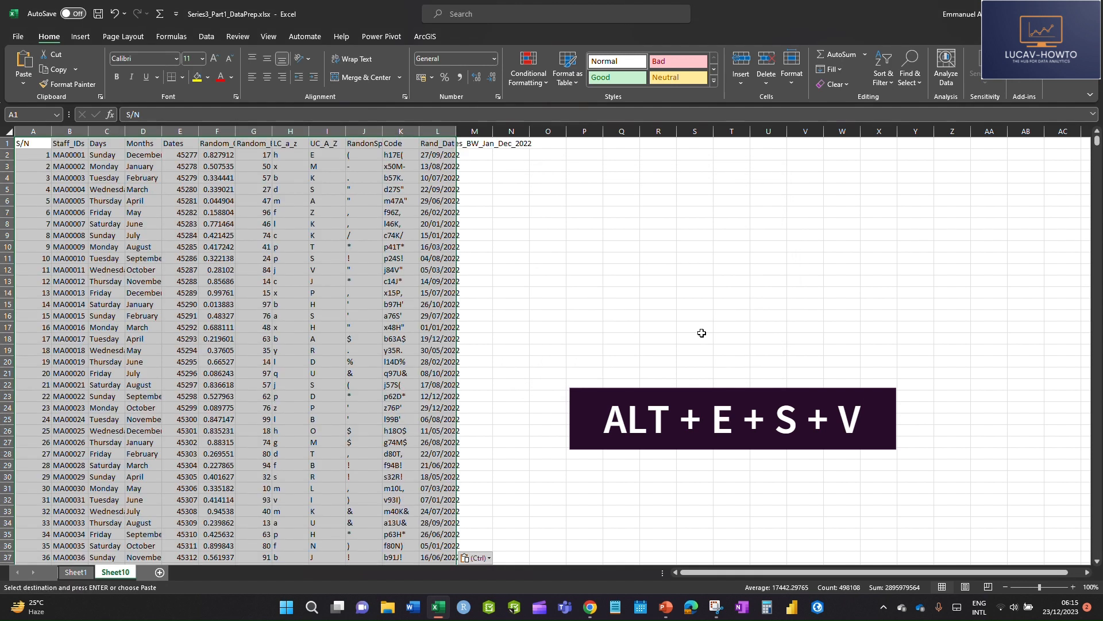
pyautogui.click(532, 253)
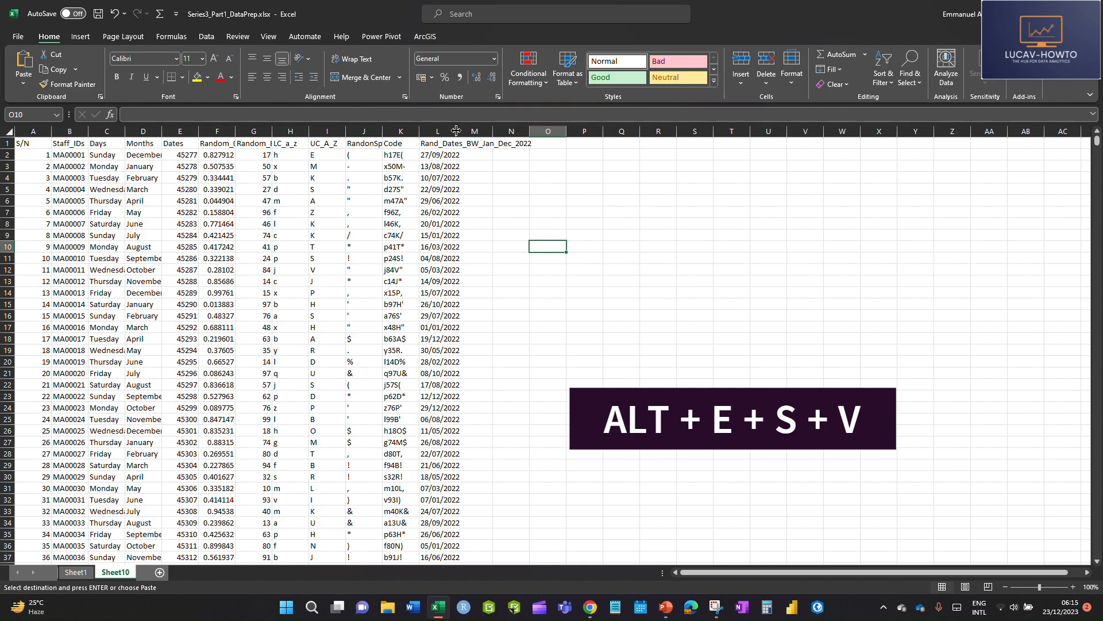
# Compare the Code column's formulas on Sheet1 with the pasted cell contents of the same column on Sheet10
pyautogui.click(83, 573)
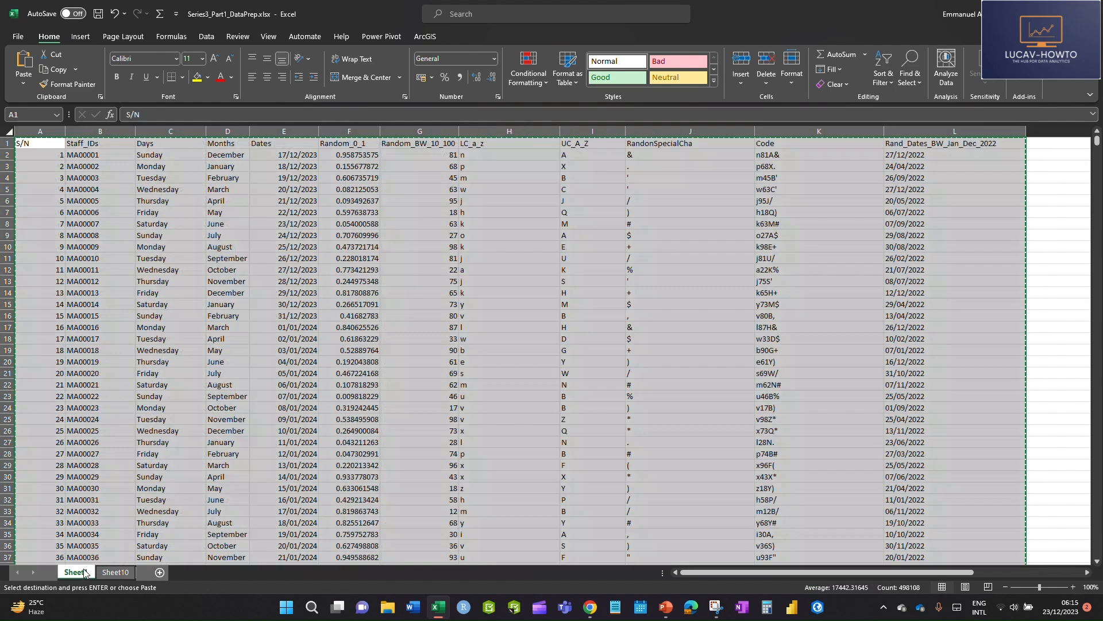
pyautogui.click(666, 248)
pyautogui.click(768, 166)
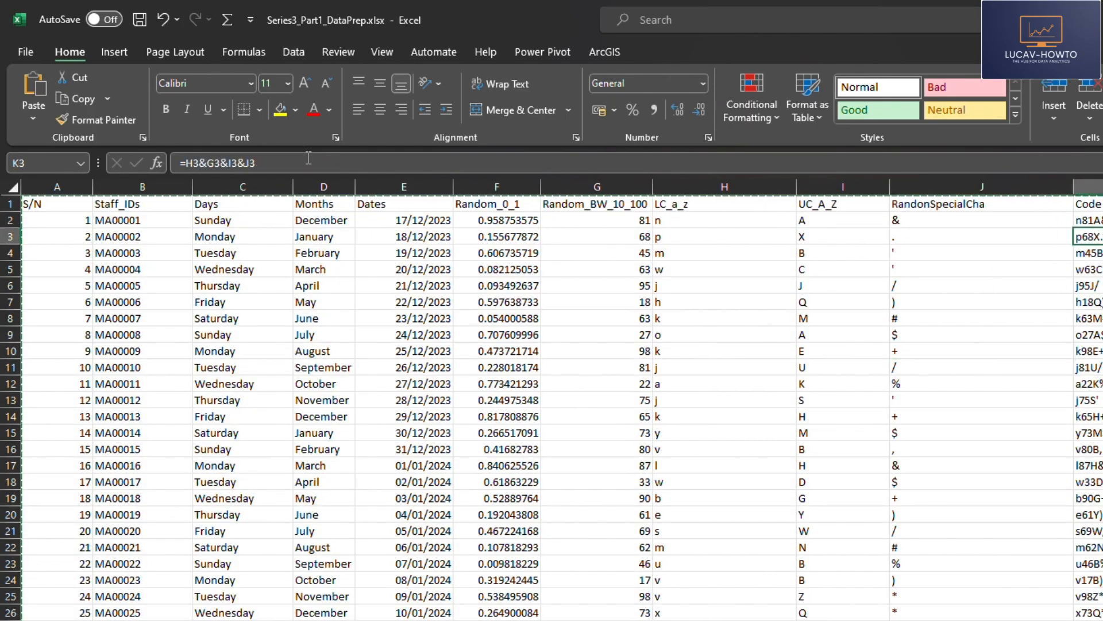
pyautogui.moveTo(256, 163); pyautogui.dragTo(176, 163)
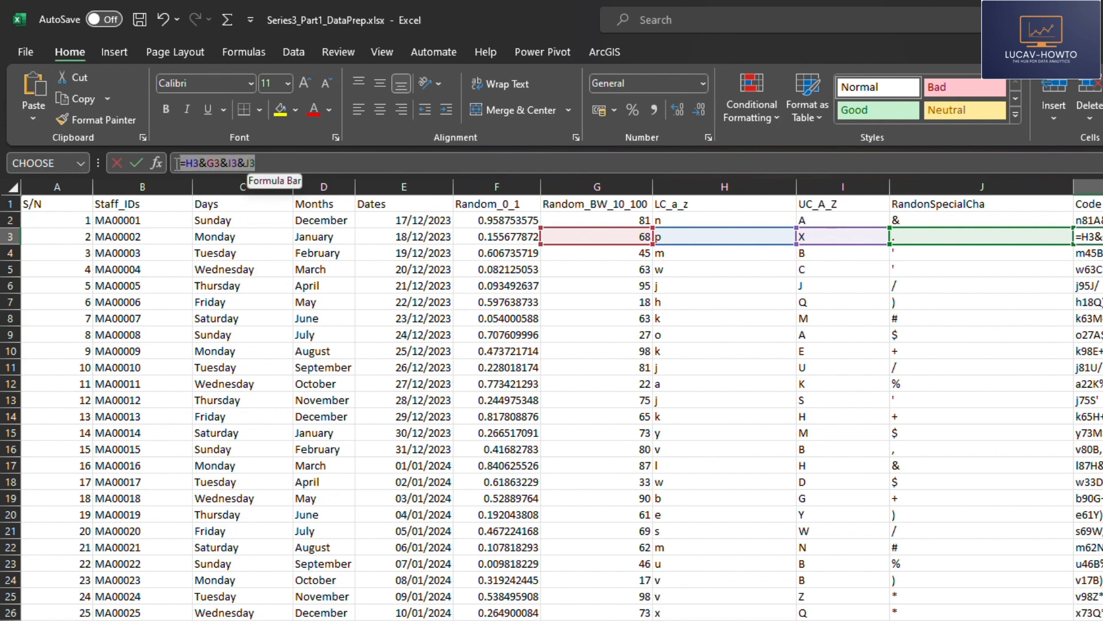
pyautogui.press('Escape')
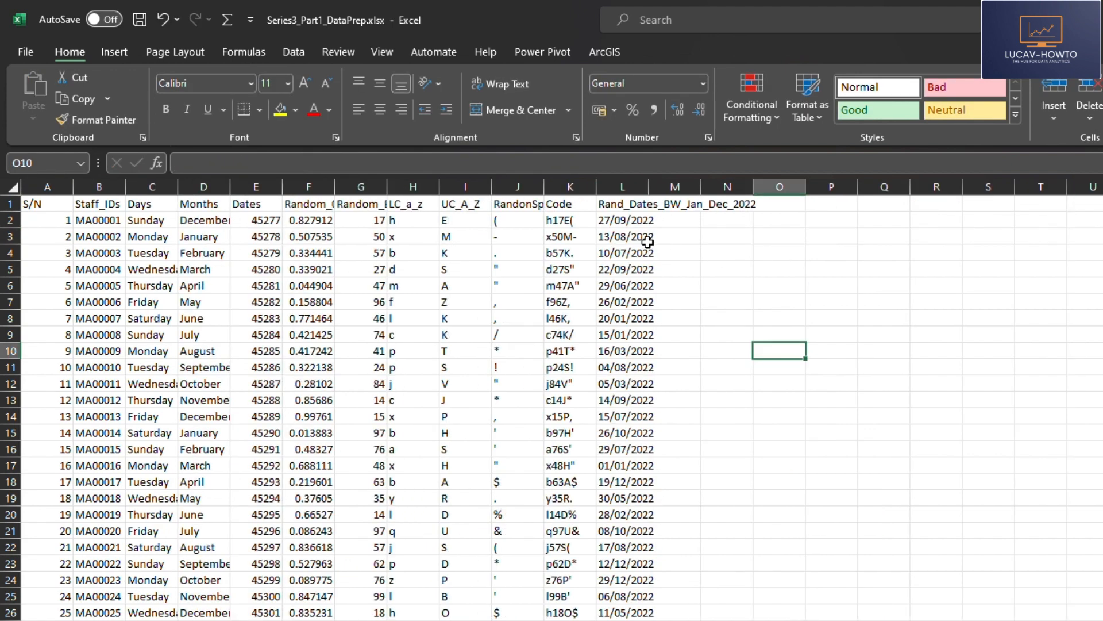
pyautogui.click(571, 235)
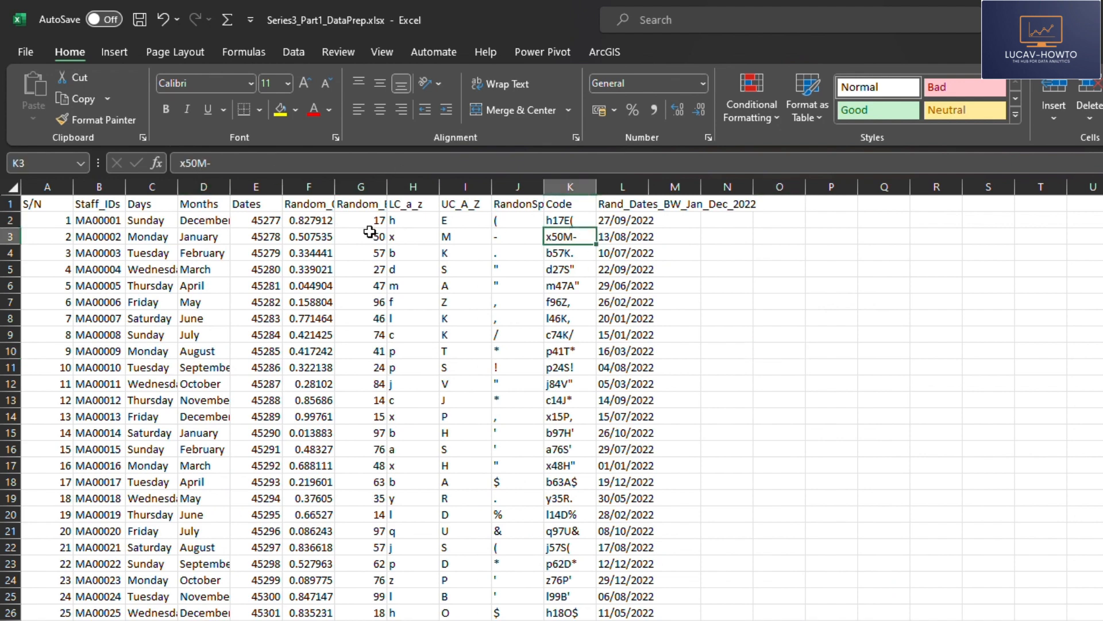
pyautogui.click(560, 253)
pyautogui.click(559, 280)
pyautogui.click(558, 348)
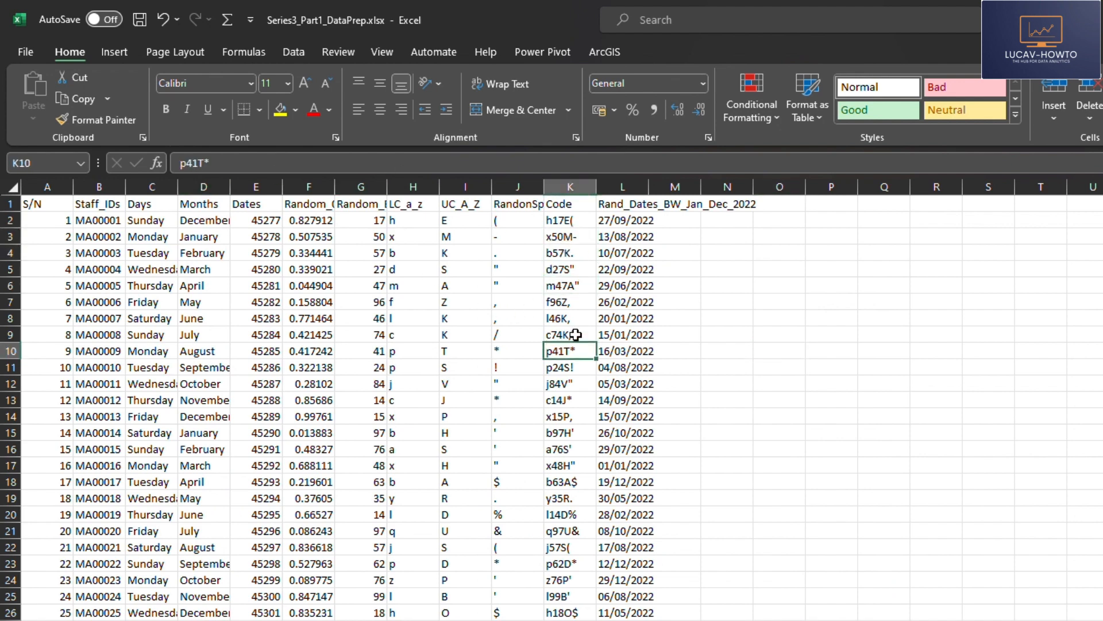
# Fit column L to its header text and widen the Code column K on Sheet10
pyautogui.moveTo(649, 179); pyautogui.dragTo(652, 179)
pyautogui.doubleClick(650, 180)
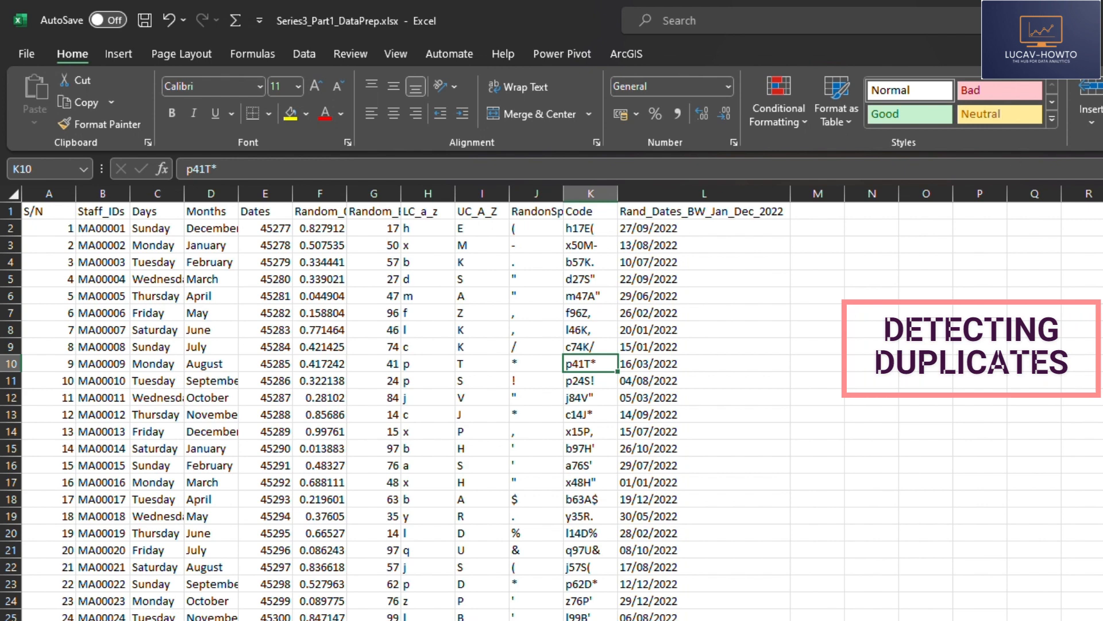
pyautogui.click(642, 263)
pyautogui.moveTo(610, 196); pyautogui.dragTo(765, 196)
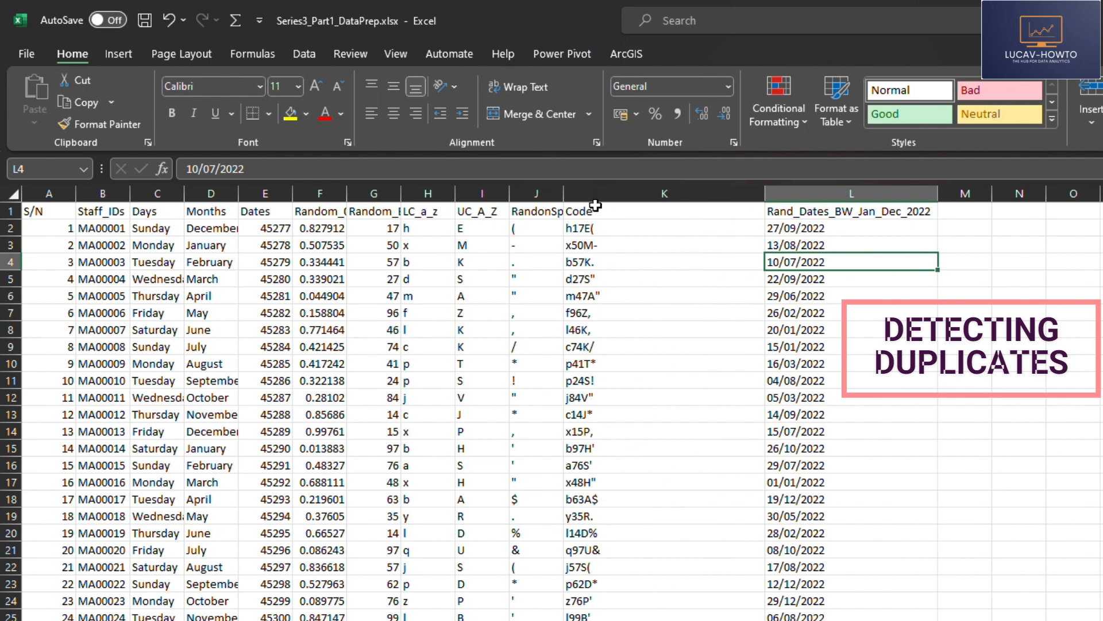
# Select the whole Code column K and start a conditional formatting rule that formats only duplicate values
pyautogui.click(599, 193)
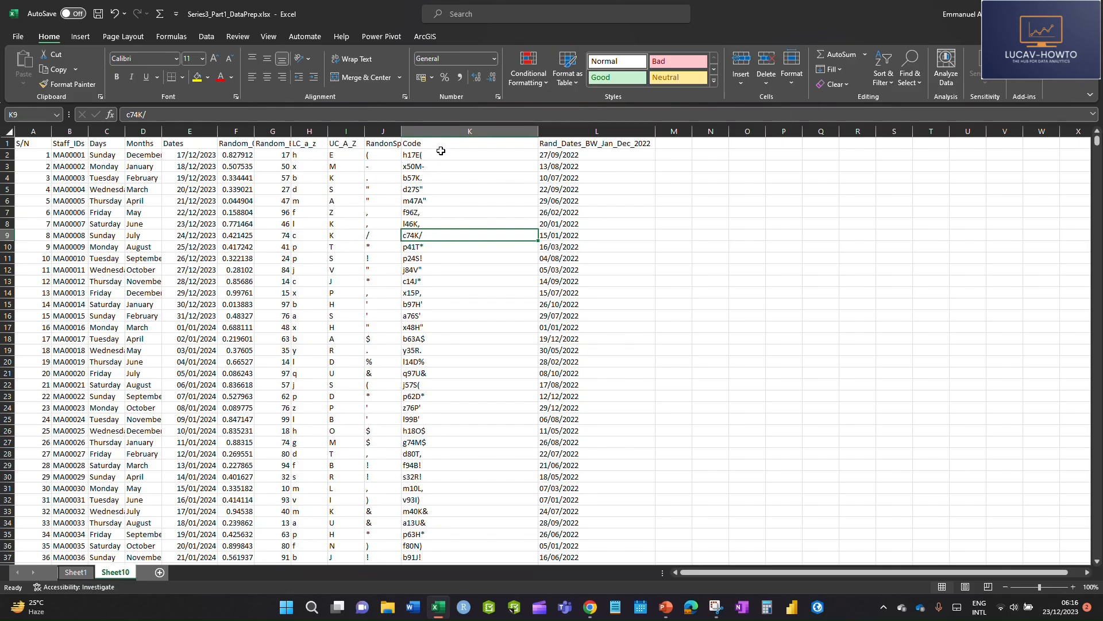
pyautogui.click(454, 142)
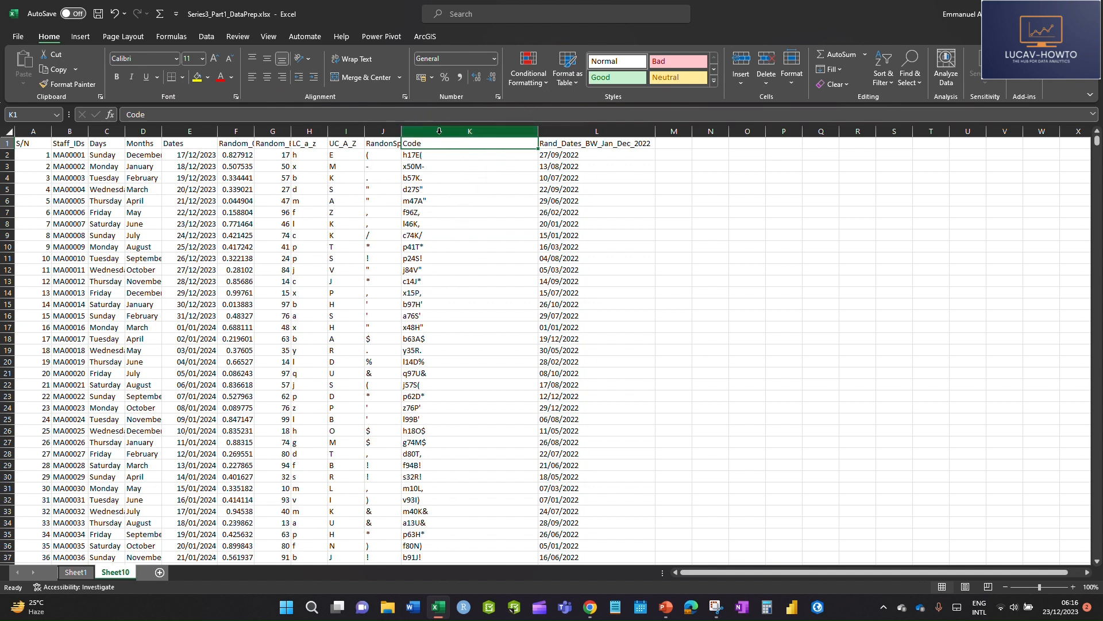
pyautogui.click(443, 131)
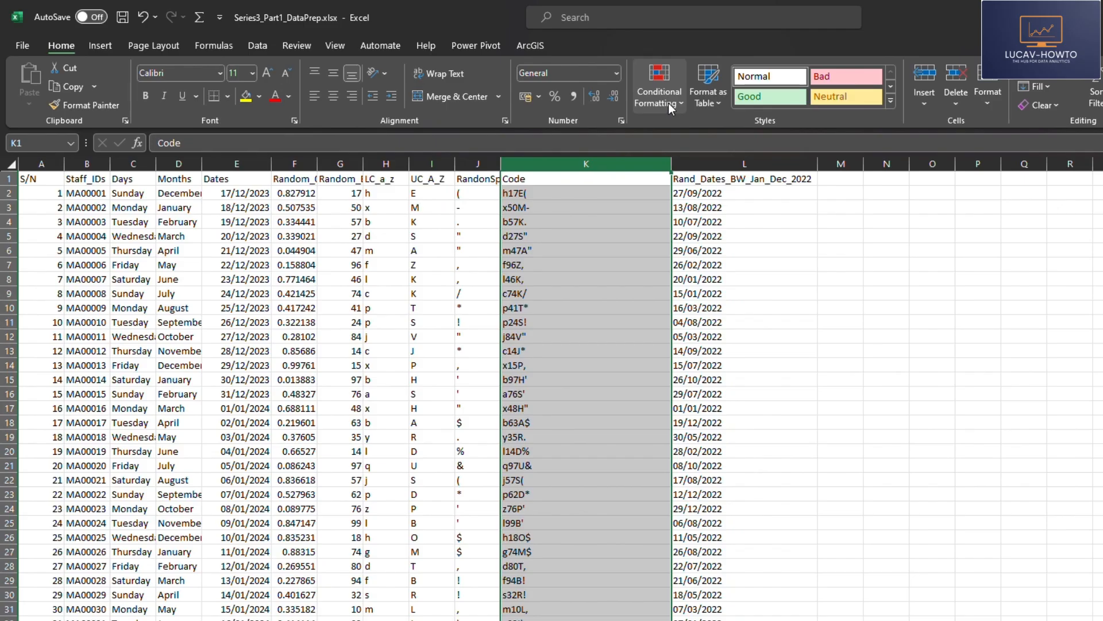
pyautogui.click(535, 82)
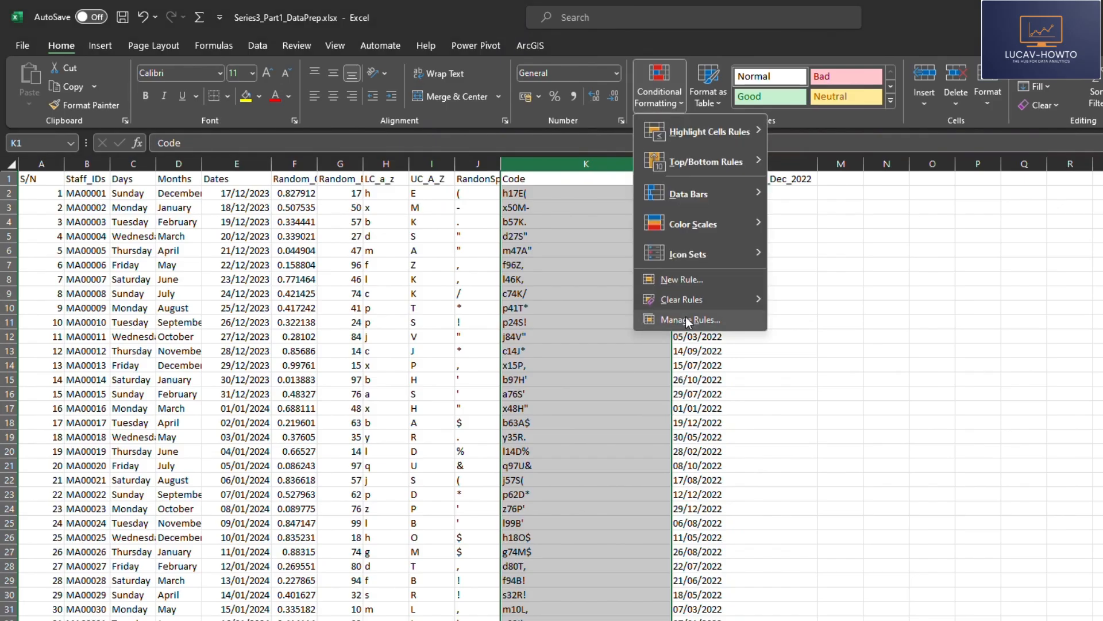
pyautogui.click(688, 279)
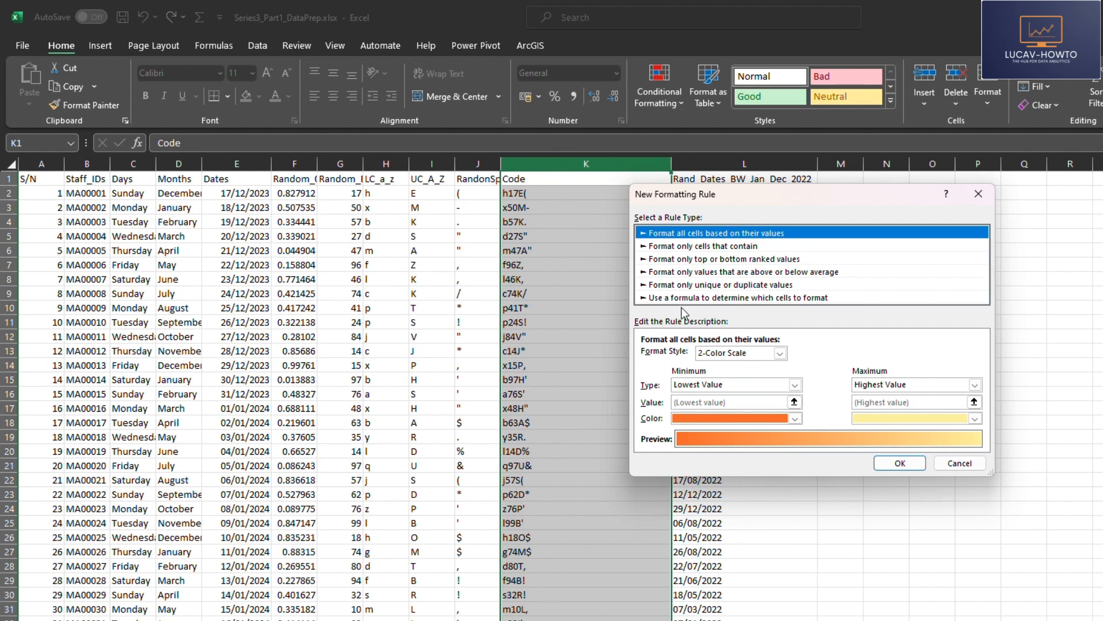
pyautogui.click(690, 285)
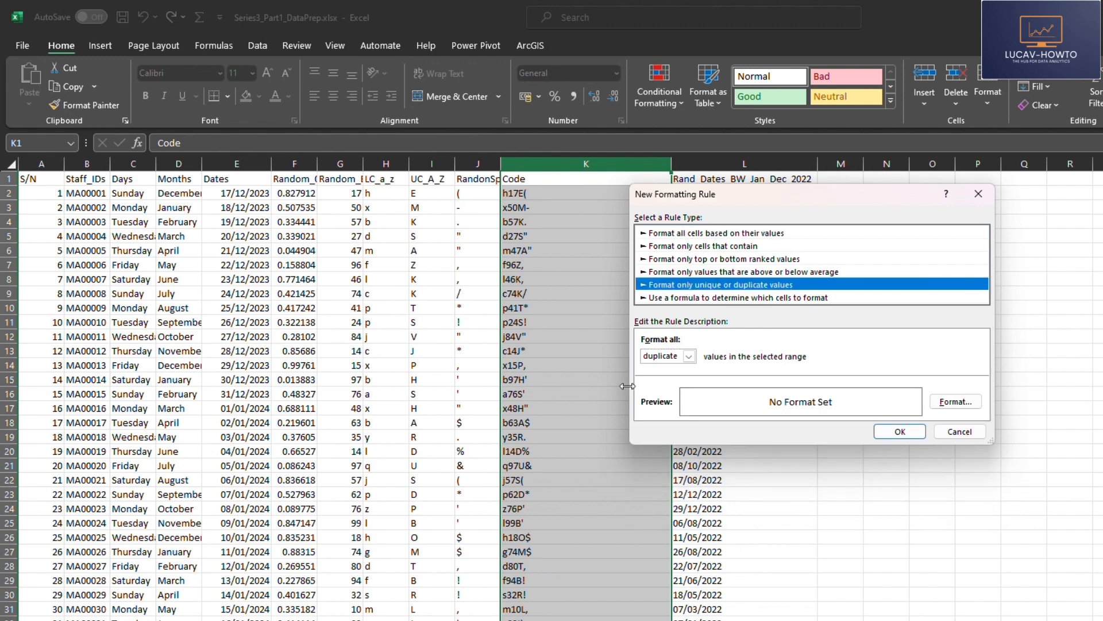
# Give the duplicate-values rule a red background fill and apply it to the Code column
pyautogui.click(951, 405)
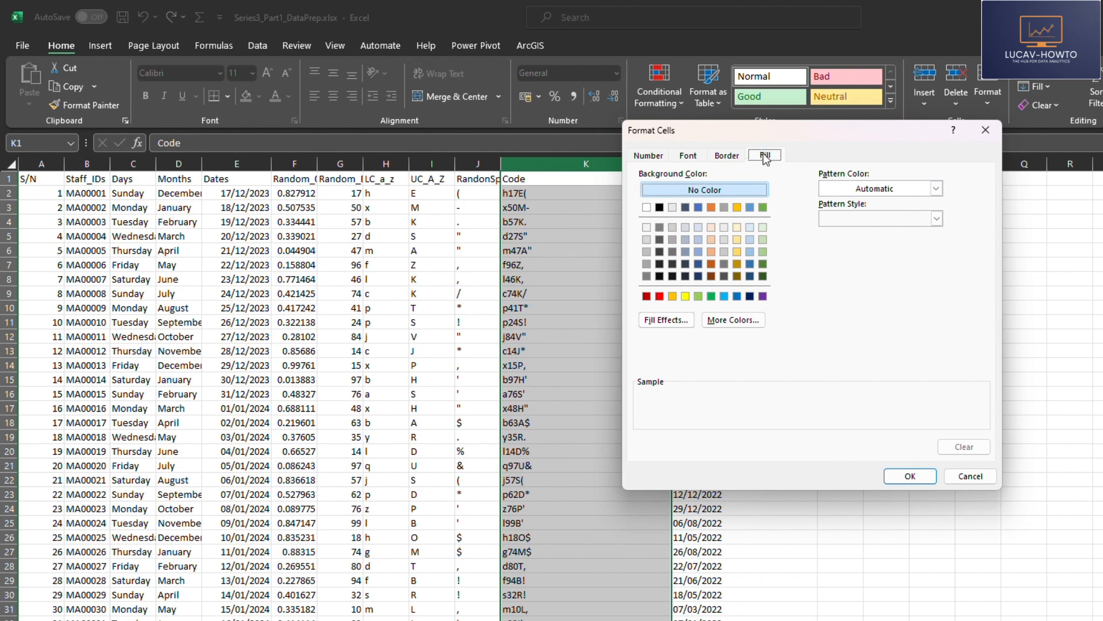
pyautogui.click(660, 296)
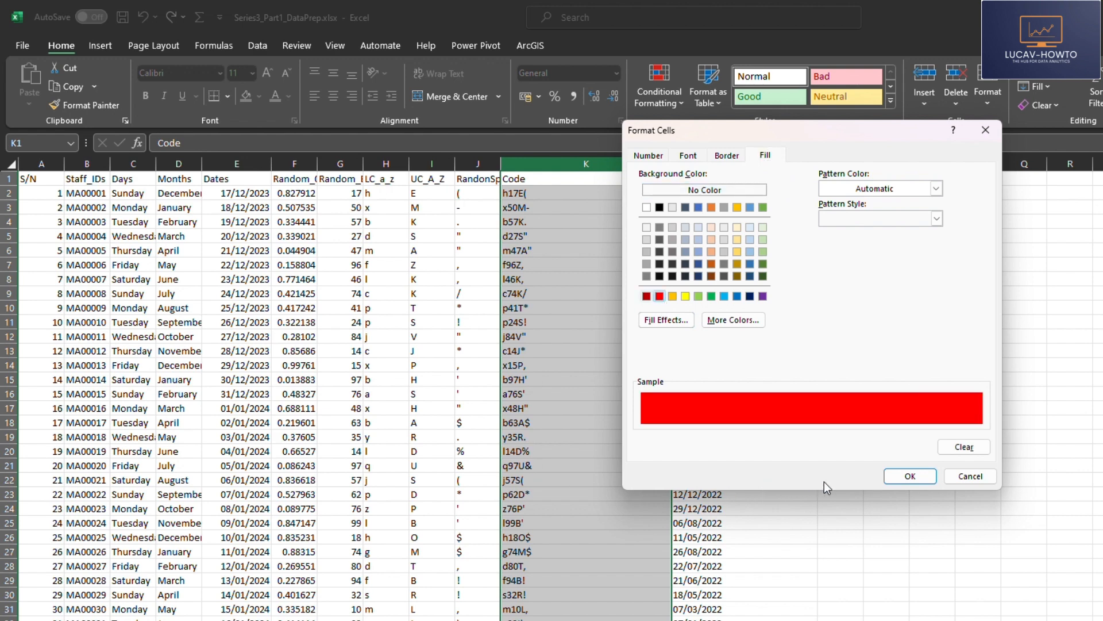
pyautogui.click(910, 477)
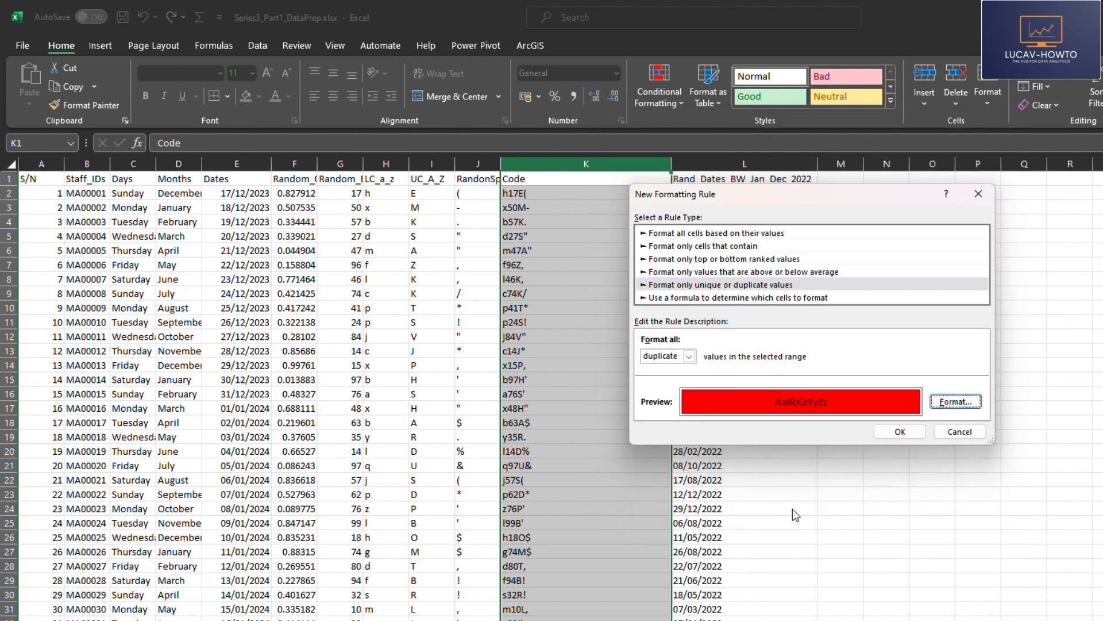
pyautogui.click(900, 432)
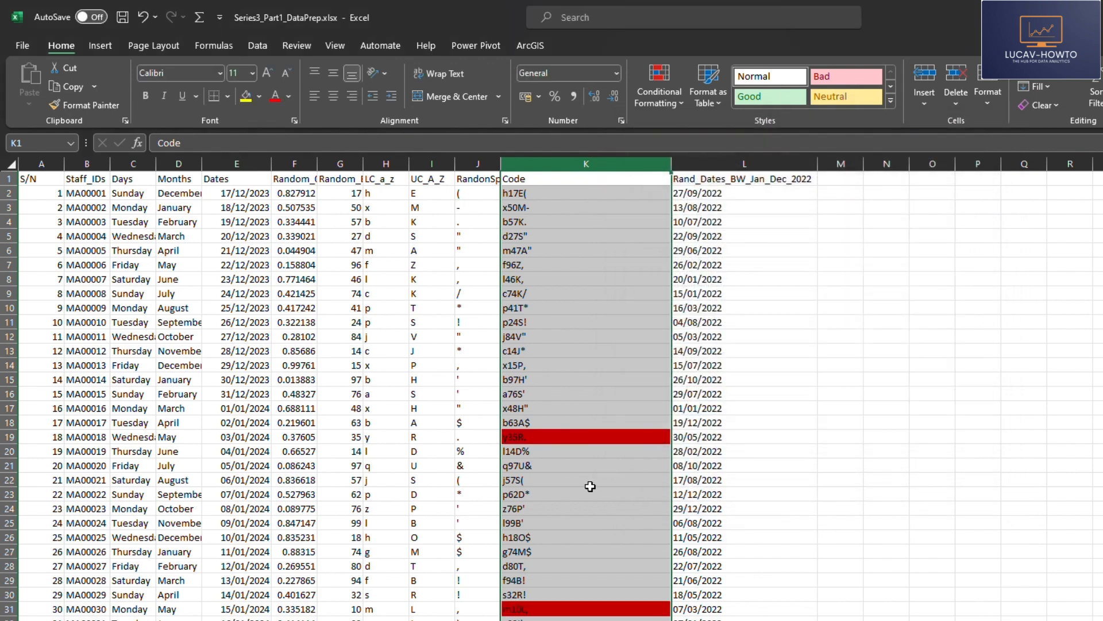
# Look through the Code column for red-highlighted duplicates, checking cells K19 and K31, and return to the header
pyautogui.scroll(-4, 586, 471)
pyautogui.scroll(3, 586, 471)
pyautogui.click(556, 394)
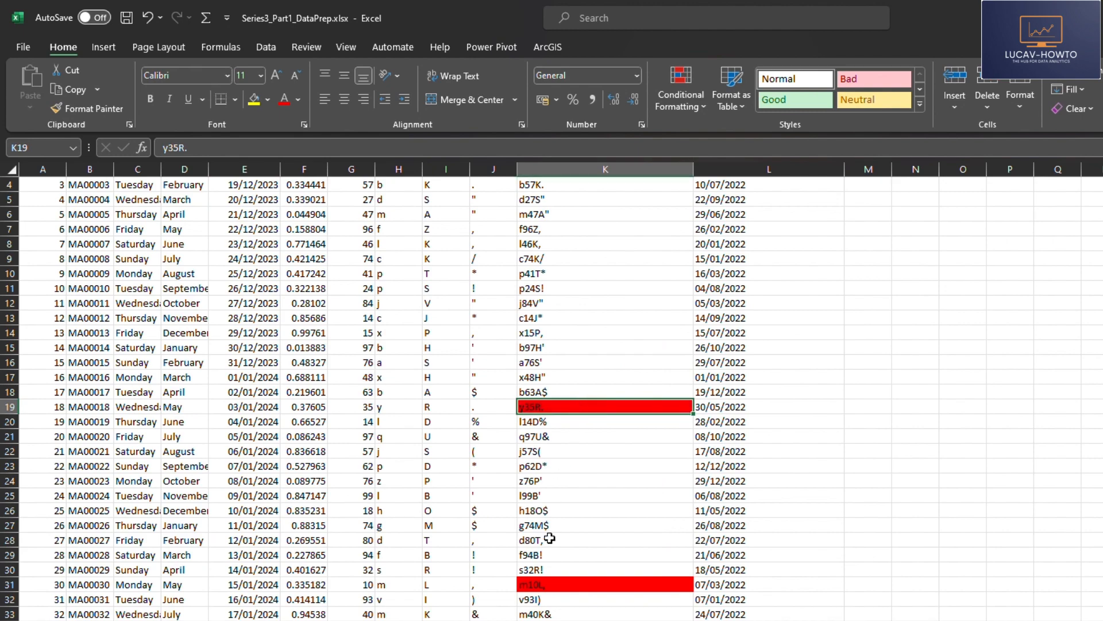
pyautogui.click(560, 583)
pyautogui.scroll(-20, 598, 568)
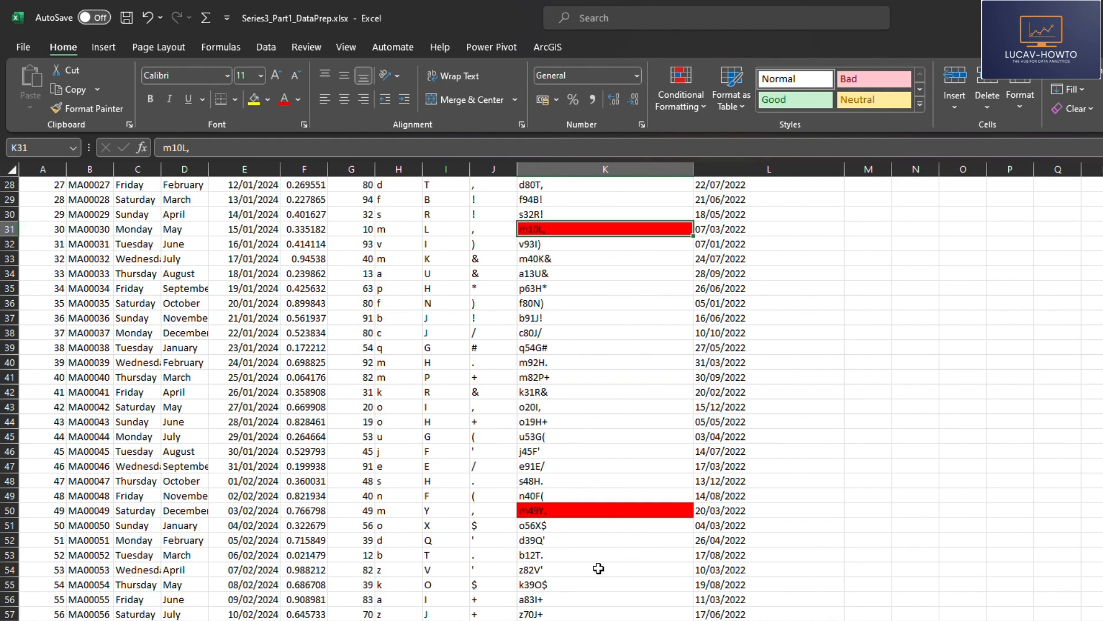
pyautogui.scroll(-18, 560, 409)
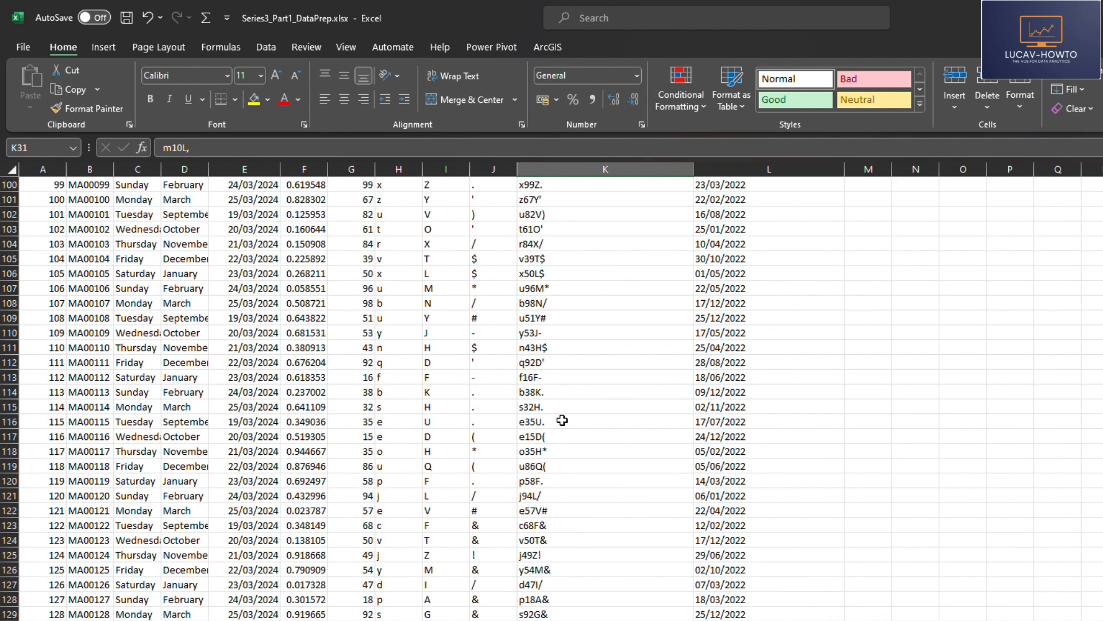
pyautogui.scroll(10, 587, 457)
pyautogui.scroll(16, 588, 457)
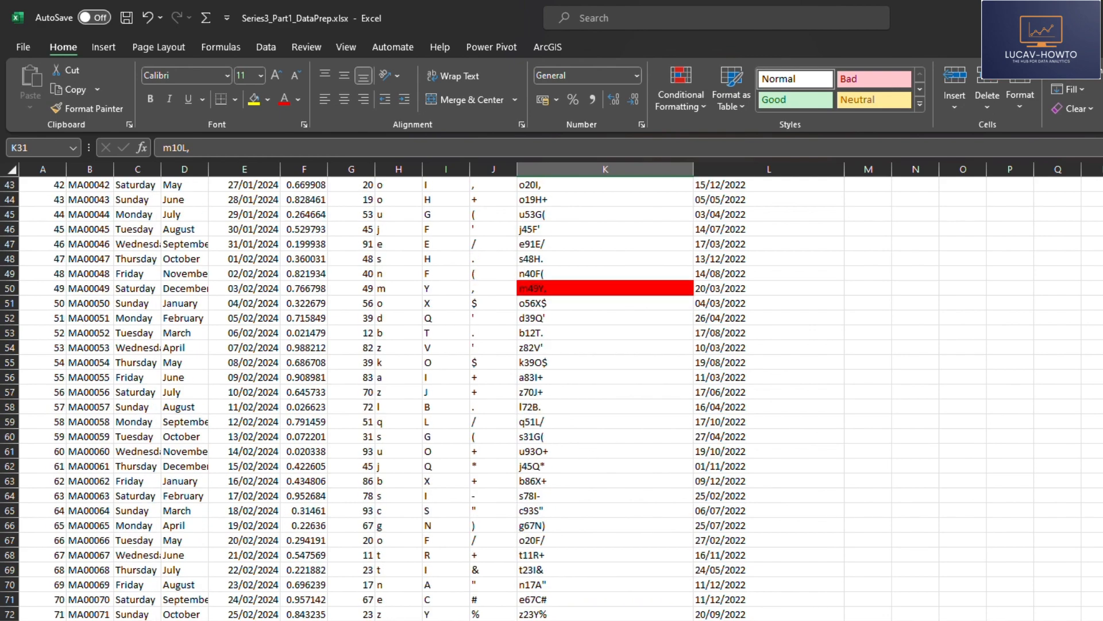
pyautogui.scroll(14, 936, 481)
pyautogui.click(576, 180)
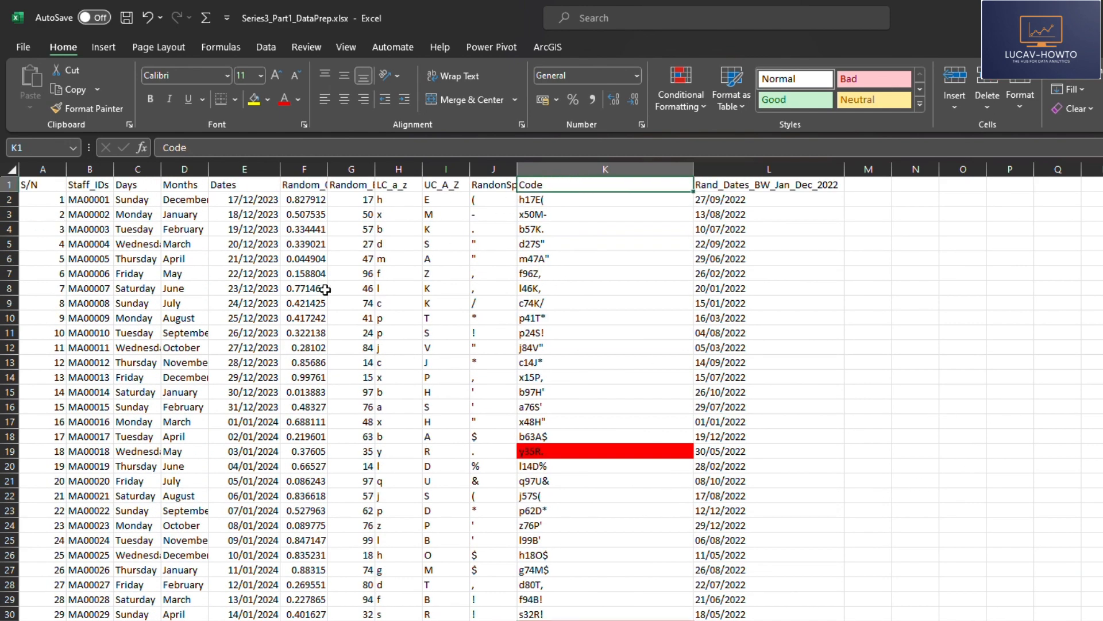
# Add filters to the header row and filter the Code column by the red cell color
pyautogui.hotkey('ctrl', 's')
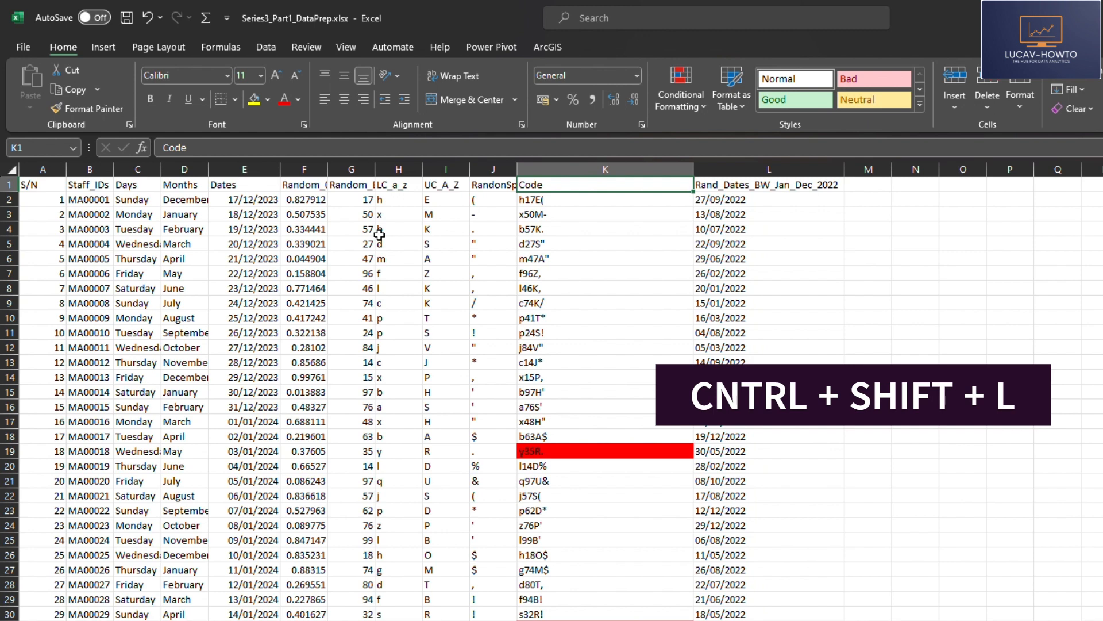
pyautogui.hotkey('ctrl', 'shift', 'l')
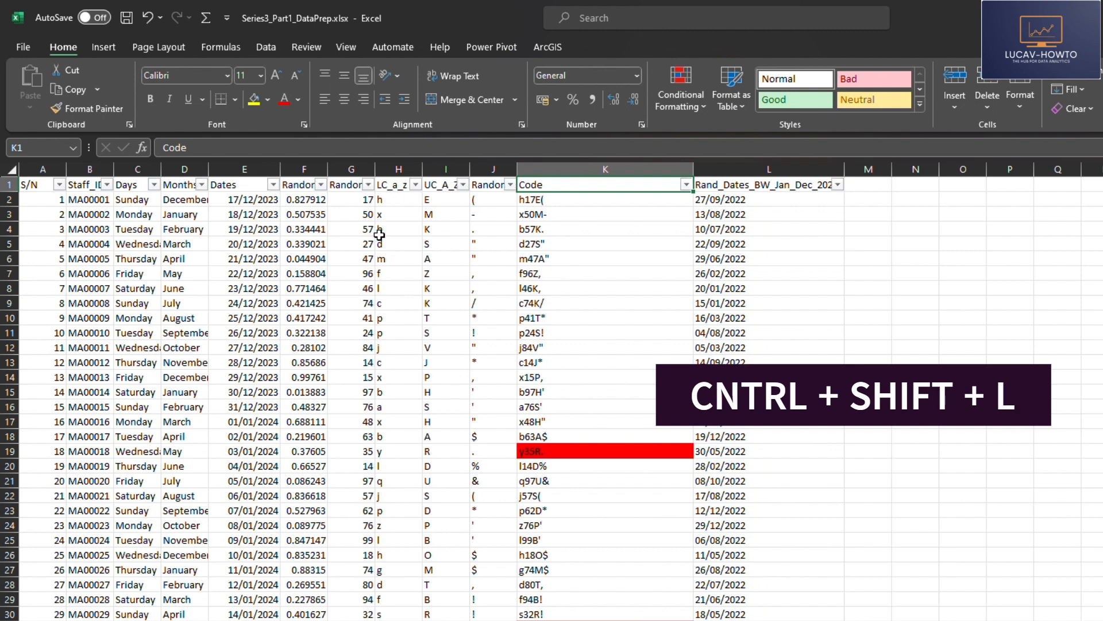
pyautogui.click(632, 285)
pyautogui.click(686, 184)
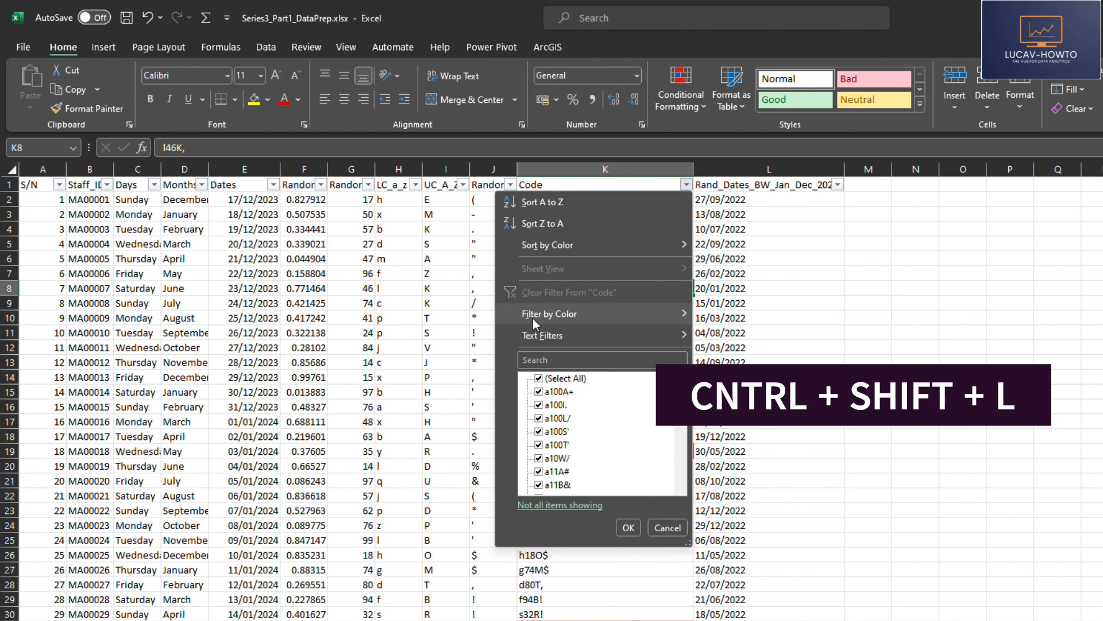
pyautogui.moveTo(642, 312)
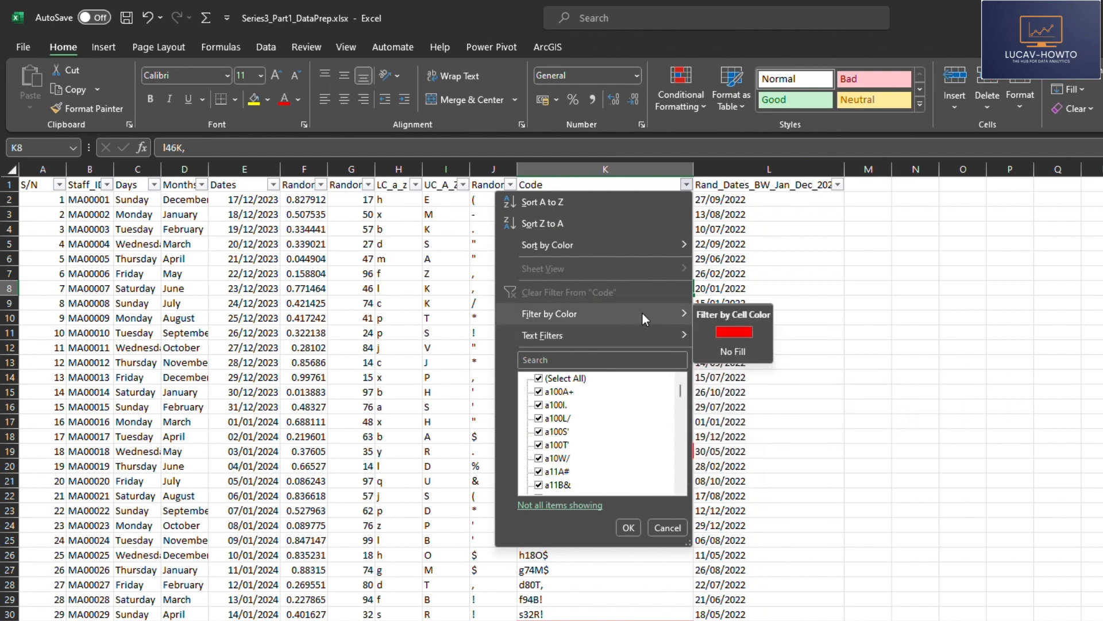
pyautogui.click(734, 332)
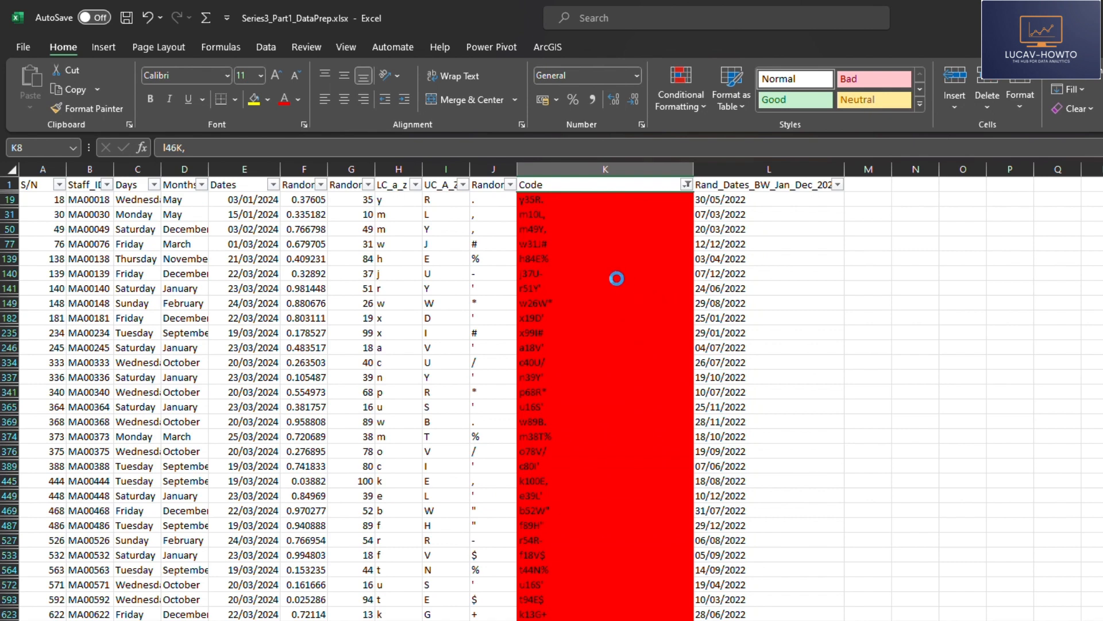
# Browse the filtered red codes and sort the Code column from A to Z
pyautogui.click(601, 303)
pyautogui.scroll(-5, 540, 198)
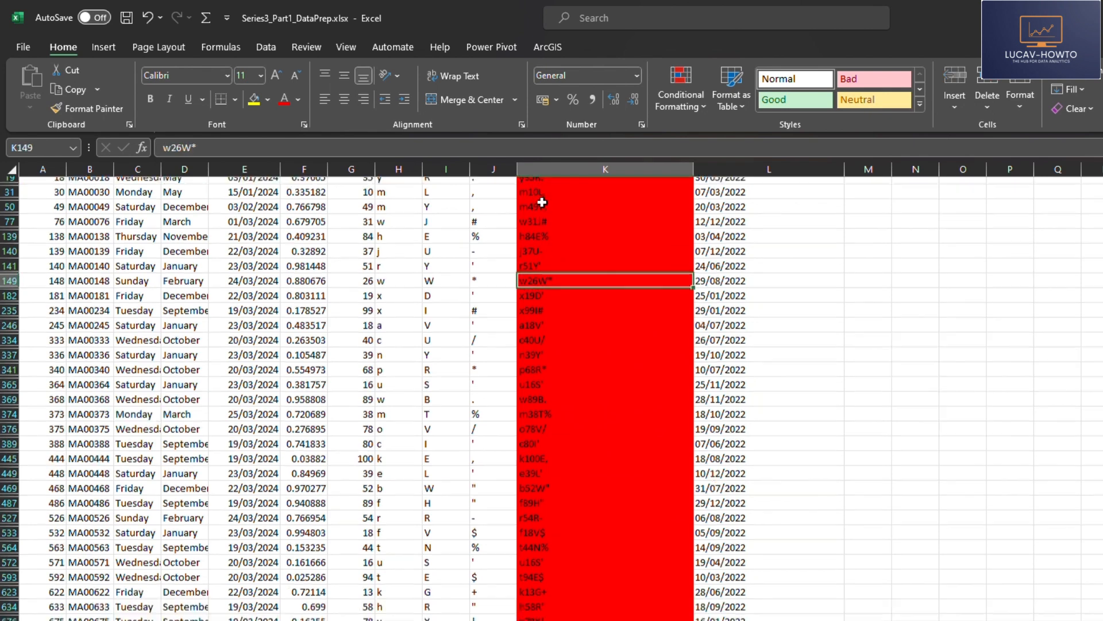
pyautogui.scroll(5, 552, 275)
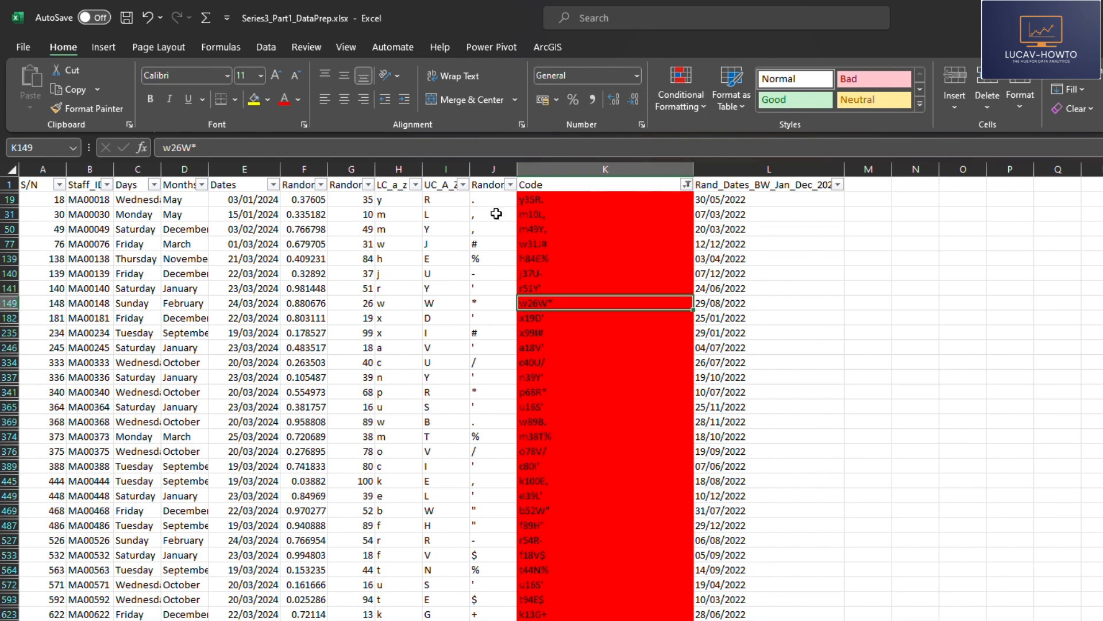
pyautogui.moveTo(542, 214); pyautogui.dragTo(540, 392)
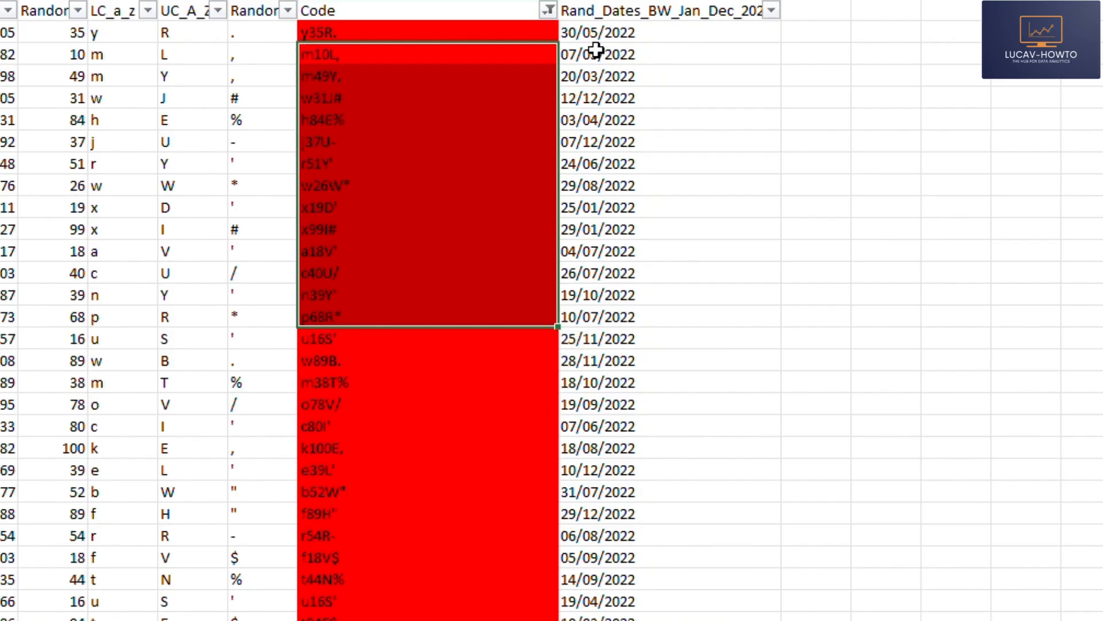
pyautogui.click(549, 10)
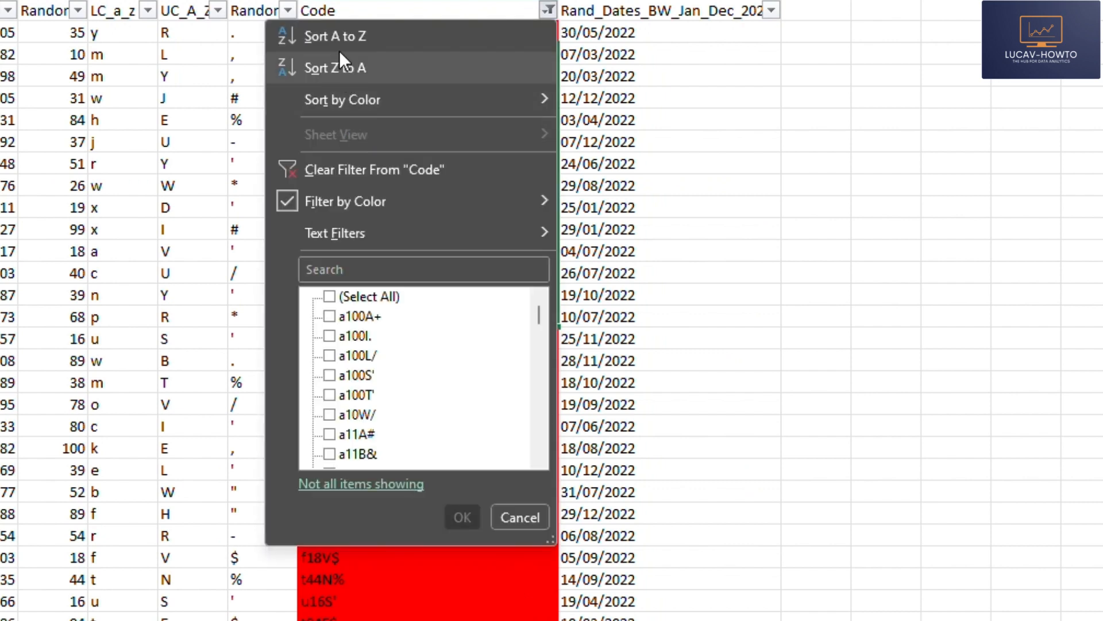
pyautogui.click(340, 36)
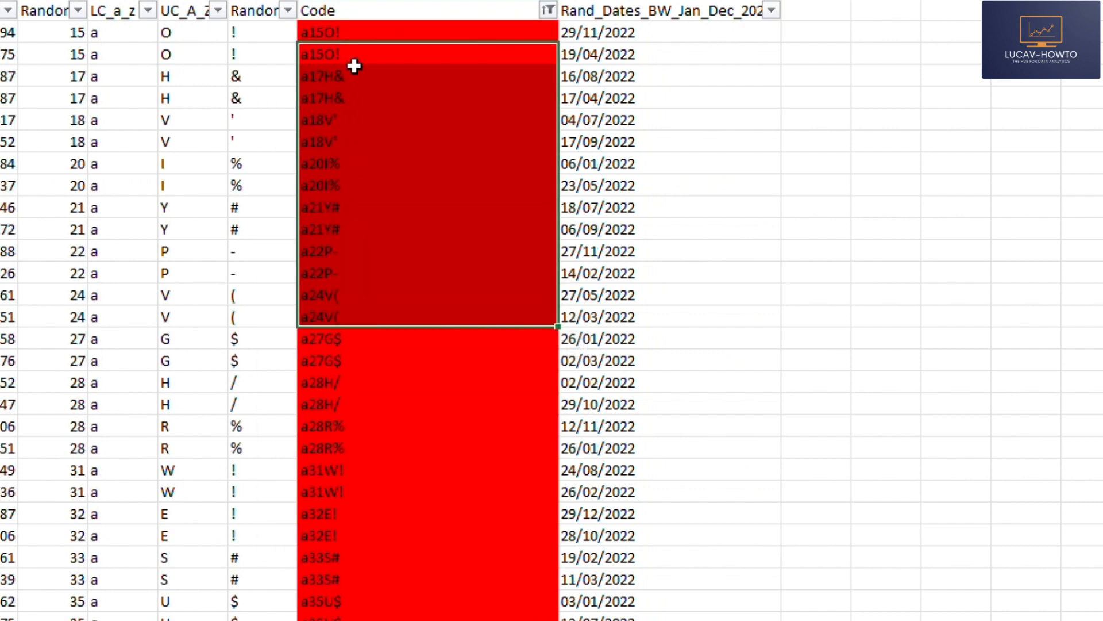
# Compare the neighboring matching codes at the start of the sorted list and clear the filter from the Code column
pyautogui.click(352, 98)
pyautogui.click(323, 37)
pyautogui.moveTo(328, 43); pyautogui.dragTo(341, 145)
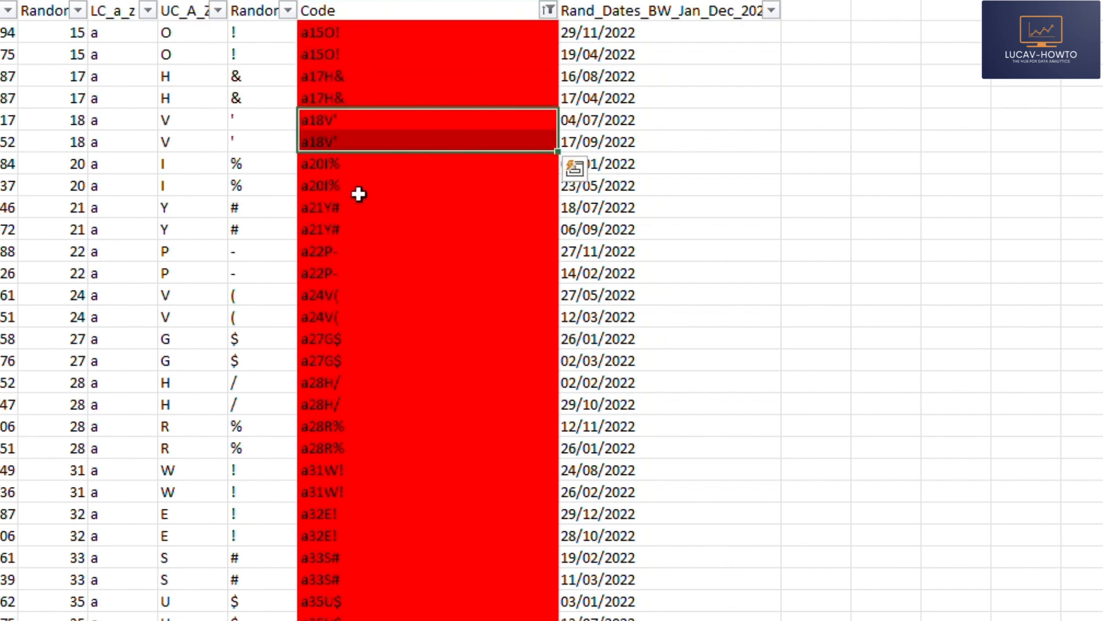
pyautogui.click(723, 144)
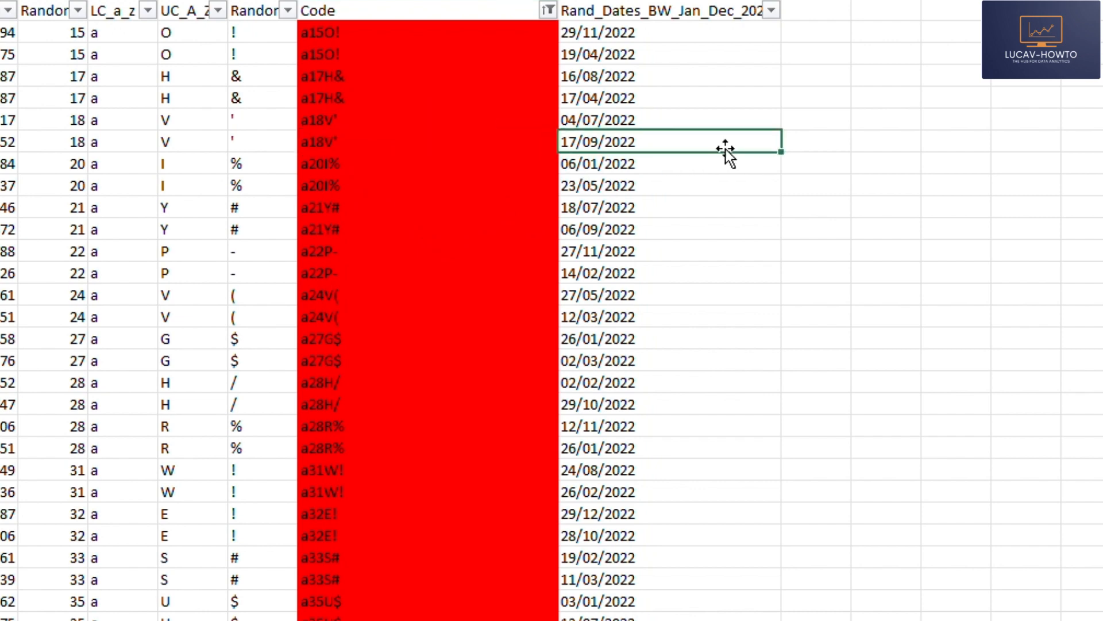
pyautogui.click(547, 13)
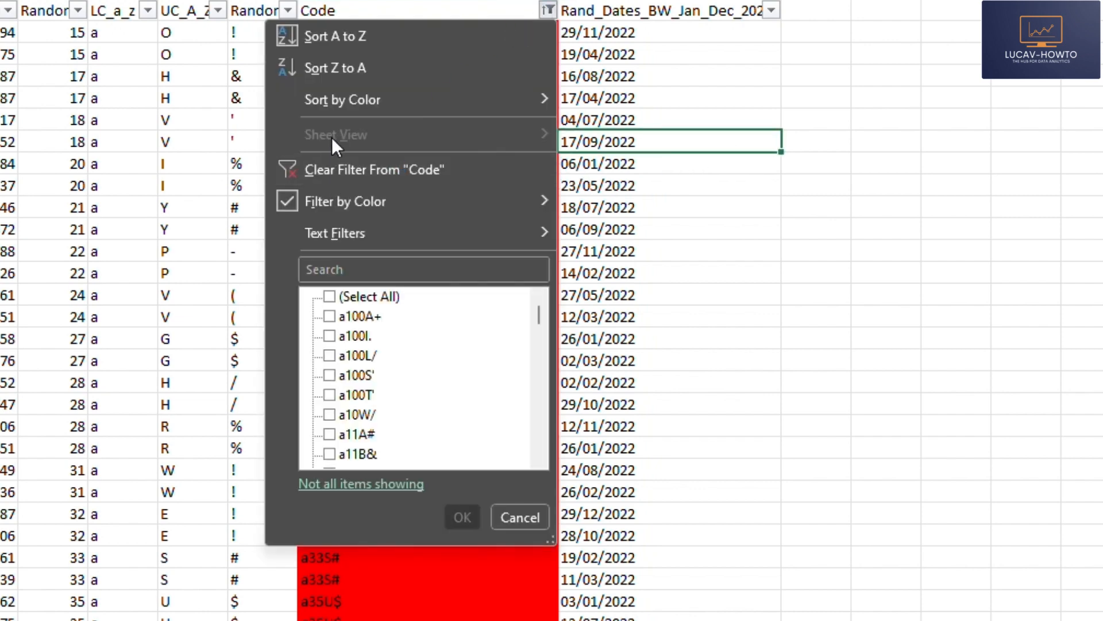
pyautogui.click(339, 169)
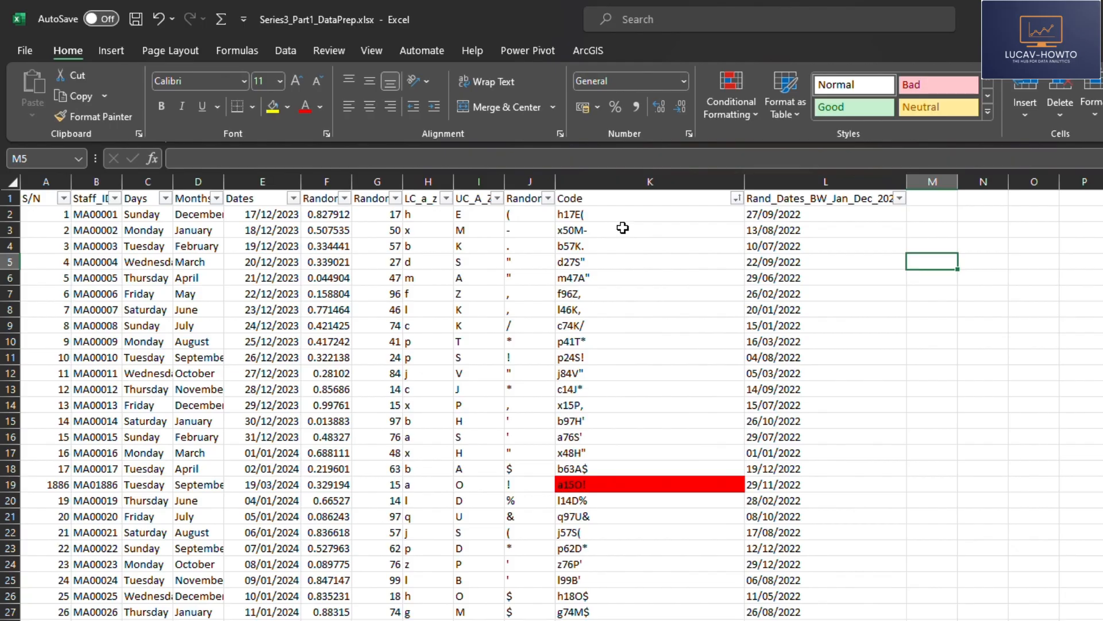
# Clear the conditional formatting rules from the entire sheet and select cell K8 in the Code column
pyautogui.click(645, 179)
pyautogui.click(738, 111)
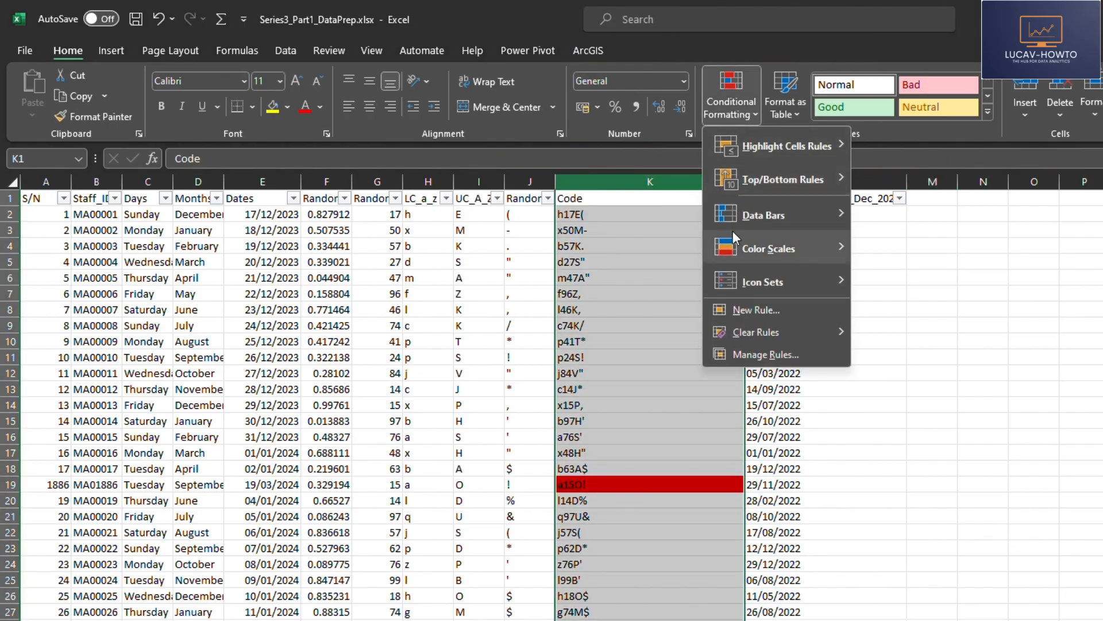
pyautogui.moveTo(767, 329)
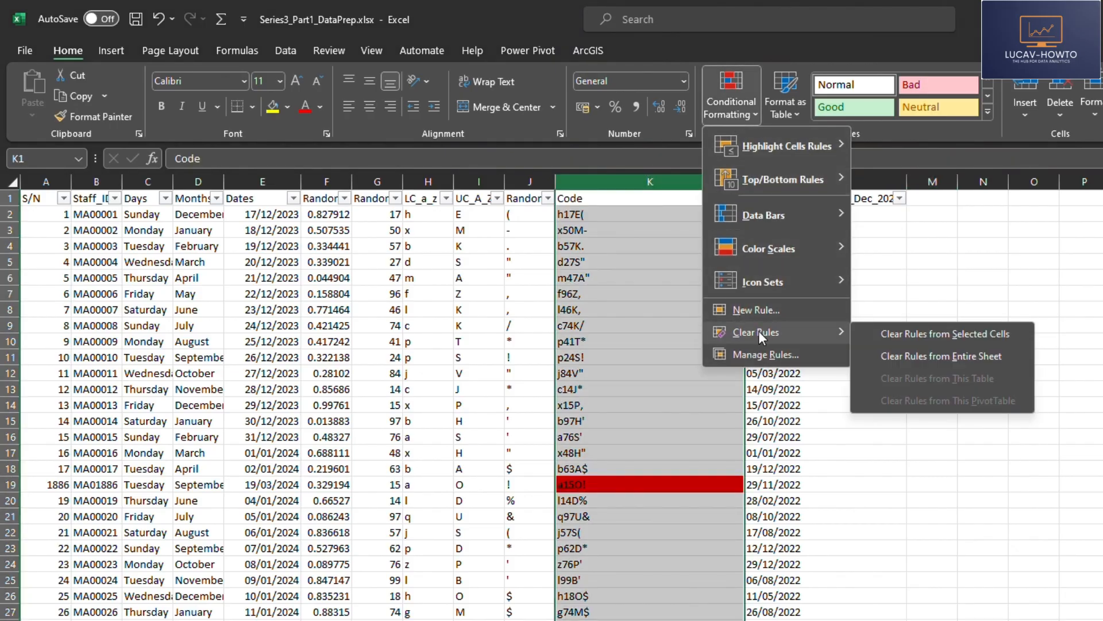
pyautogui.click(944, 356)
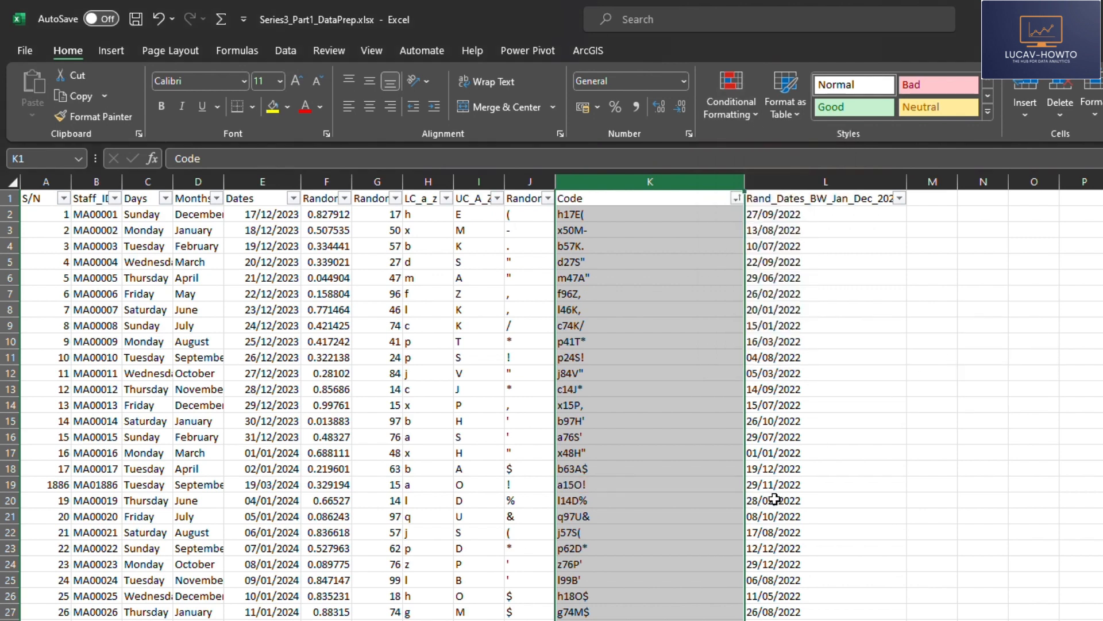
pyautogui.click(759, 421)
pyautogui.click(693, 312)
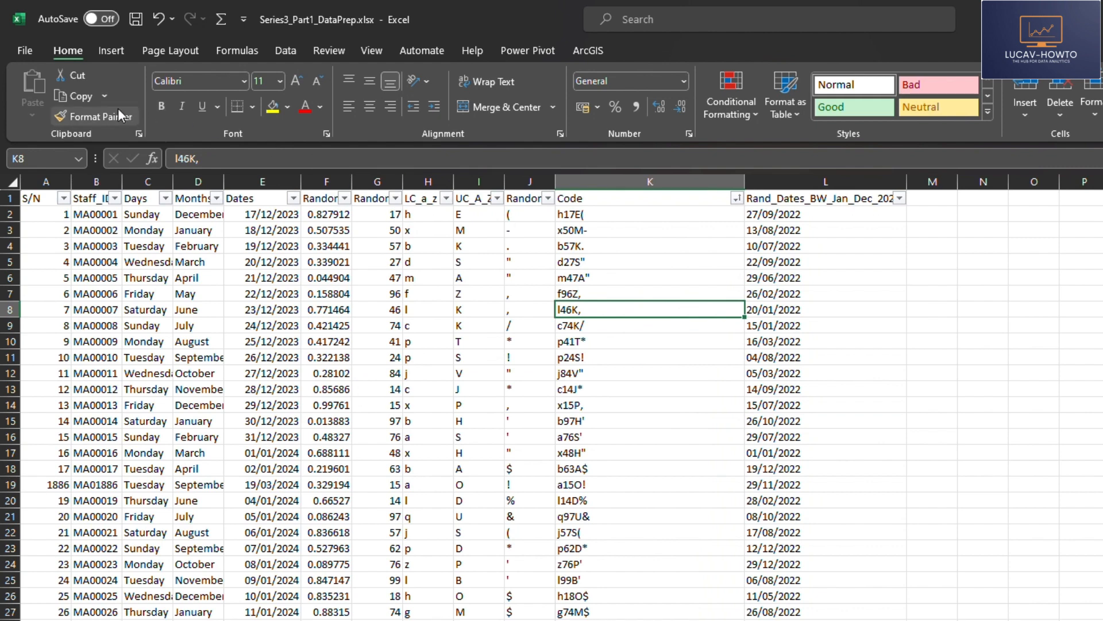
# Start removing duplicates from the dataset and deselect all columns, keeping the header option on
pyautogui.click(285, 50)
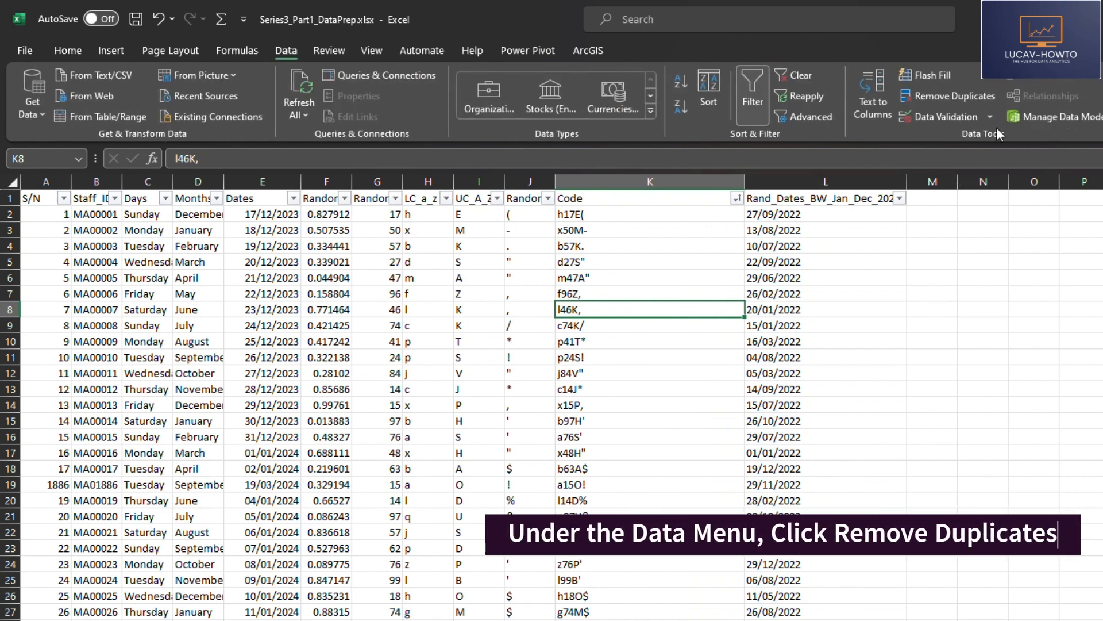
pyautogui.click(954, 96)
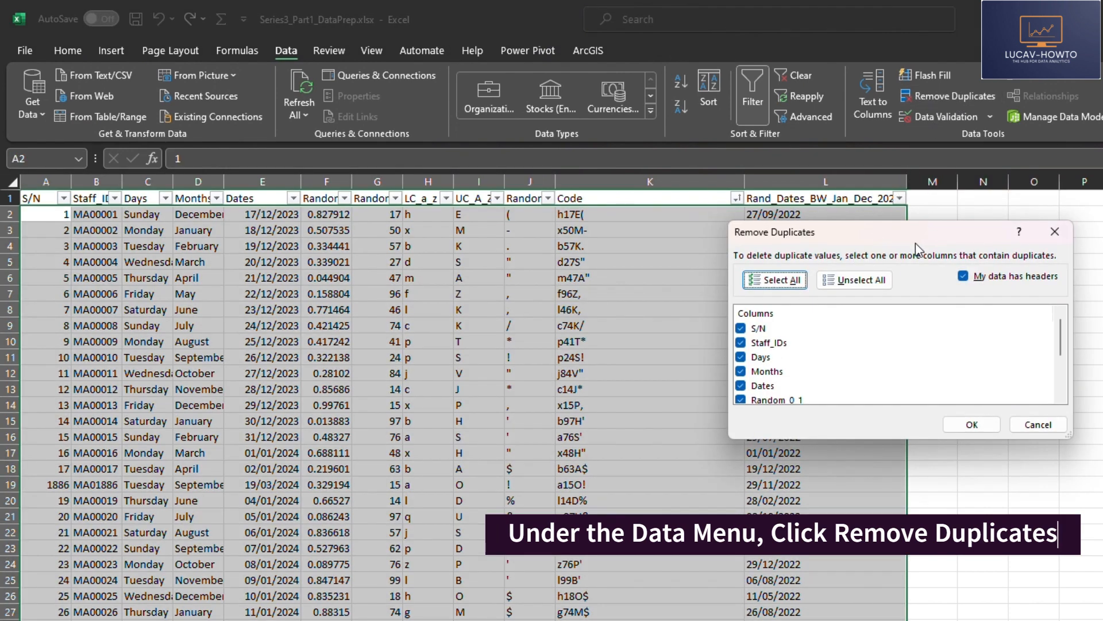
pyautogui.moveTo(934, 229); pyautogui.dragTo(874, 308)
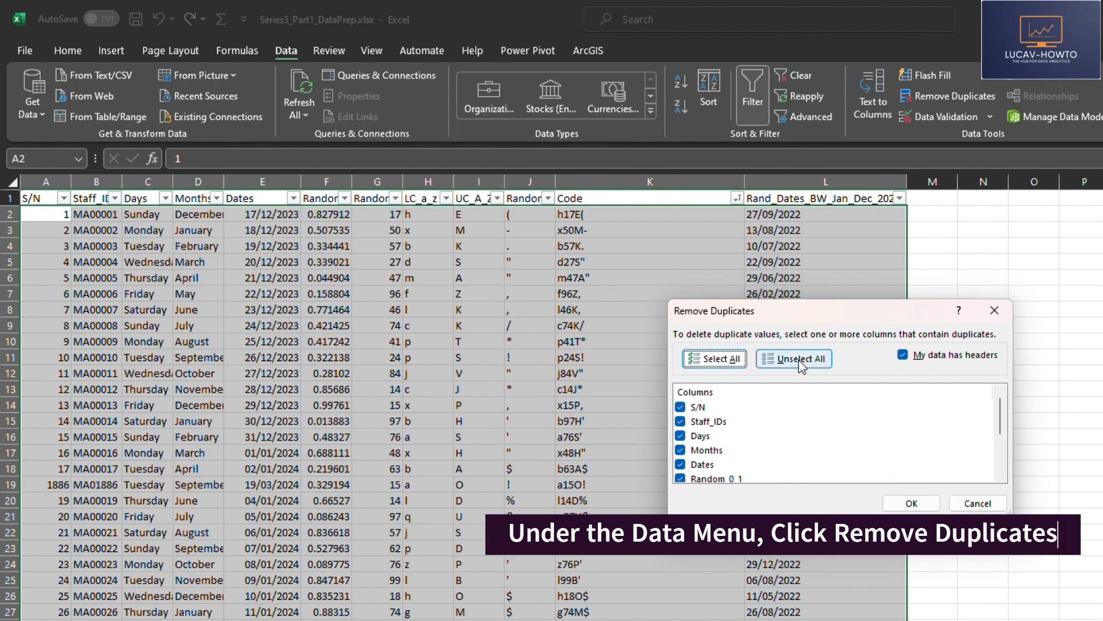
pyautogui.scroll(-2, 775, 441)
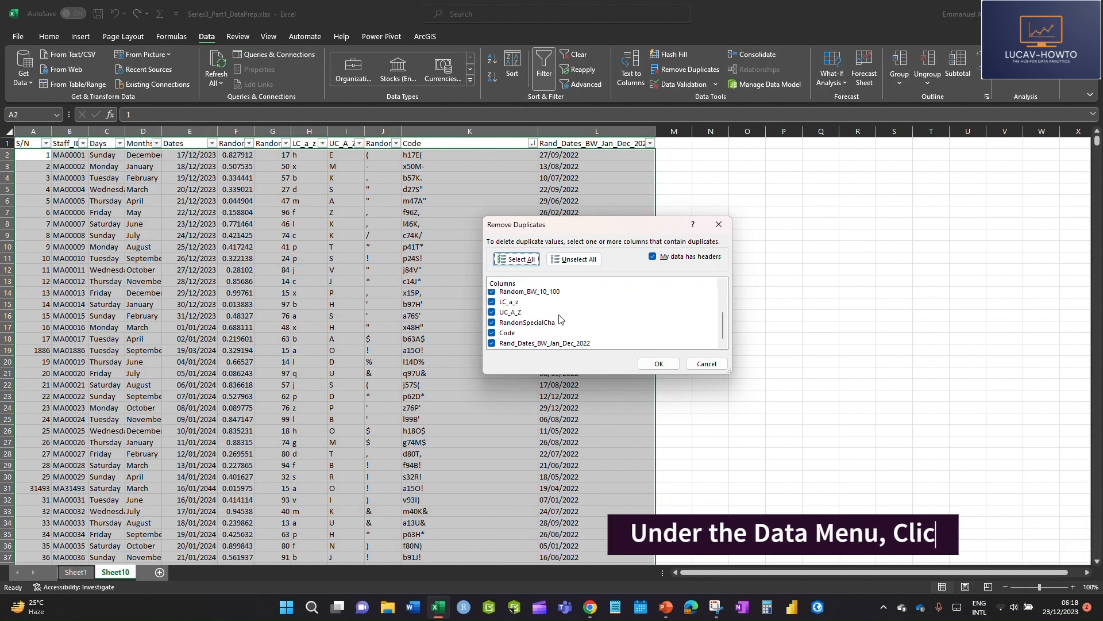
pyautogui.scroll(3, 560, 319)
pyautogui.click(574, 259)
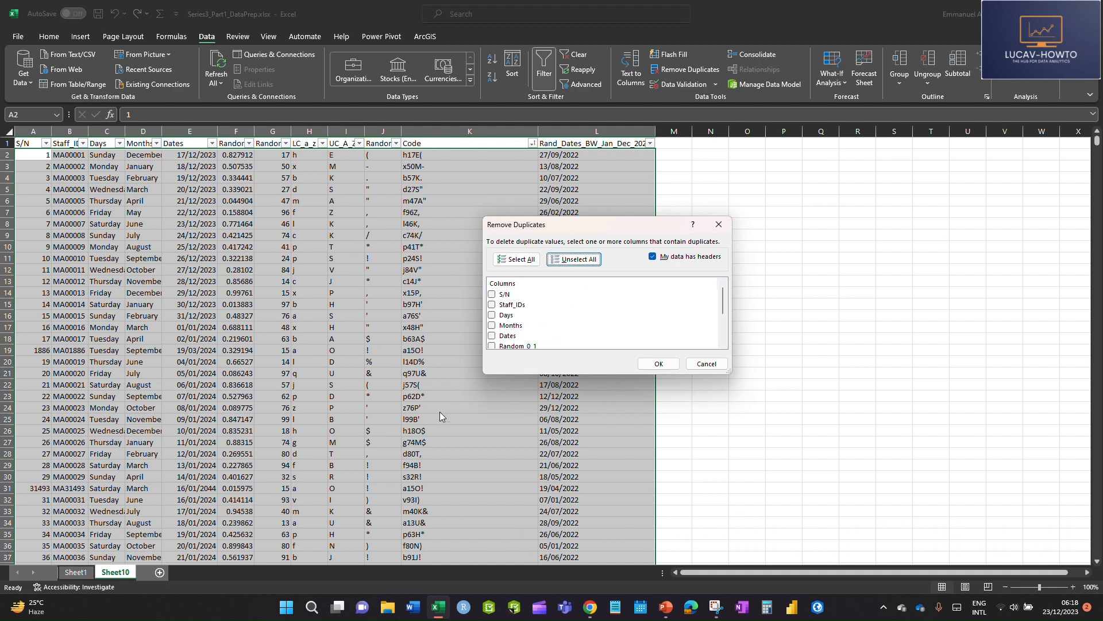
pyautogui.moveTo(571, 233); pyautogui.dragTo(567, 262)
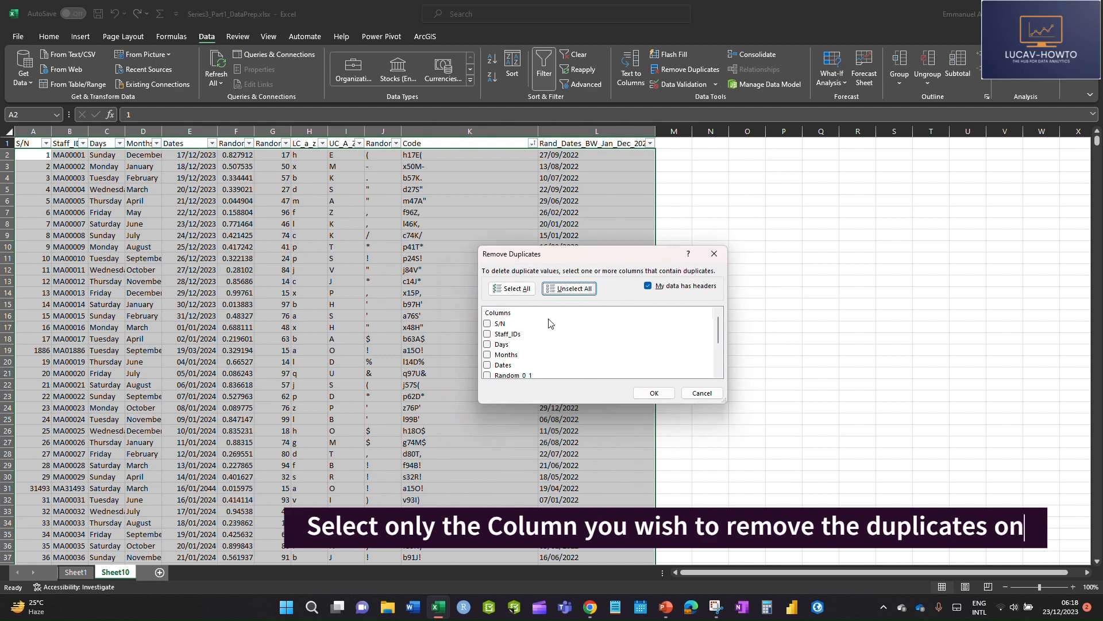
# Choose only the Code column as the duplicate criterion, remove the duplicate rows and dismiss the summary
pyautogui.scroll(-2, 530, 338)
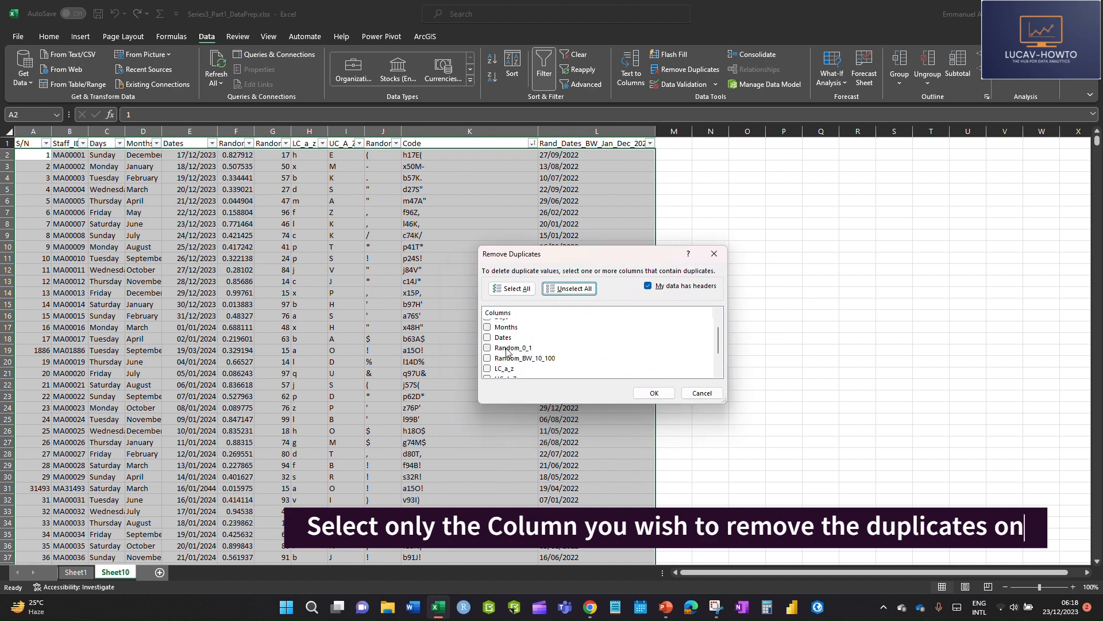
pyautogui.scroll(-1, 510, 354)
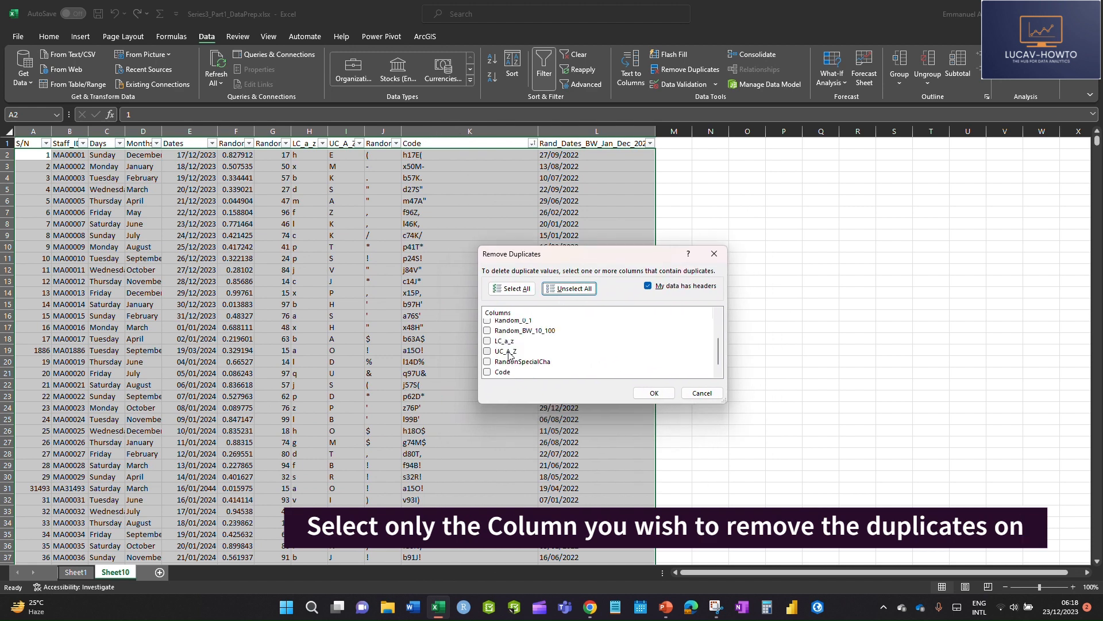
pyautogui.click(488, 372)
pyautogui.scroll(-1, 516, 362)
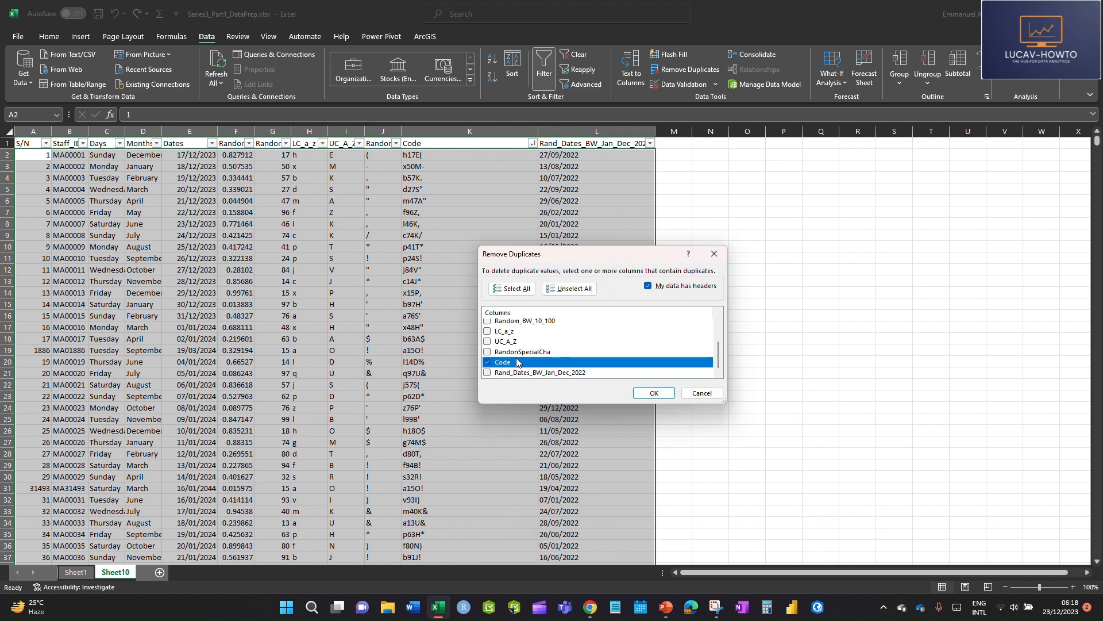
pyautogui.click(652, 394)
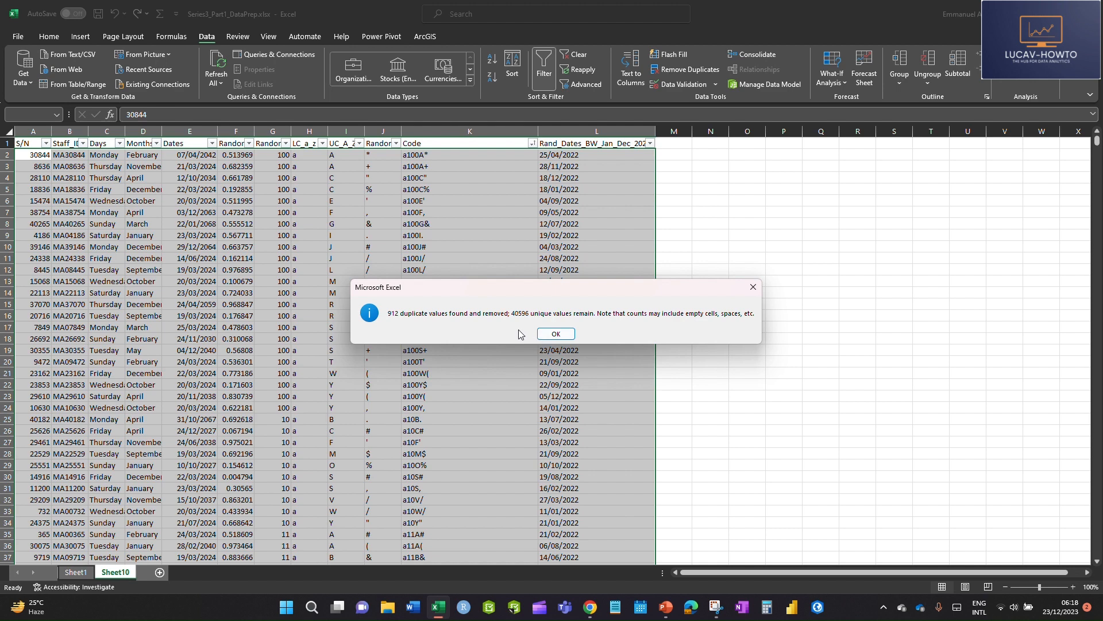
pyautogui.click(543, 341)
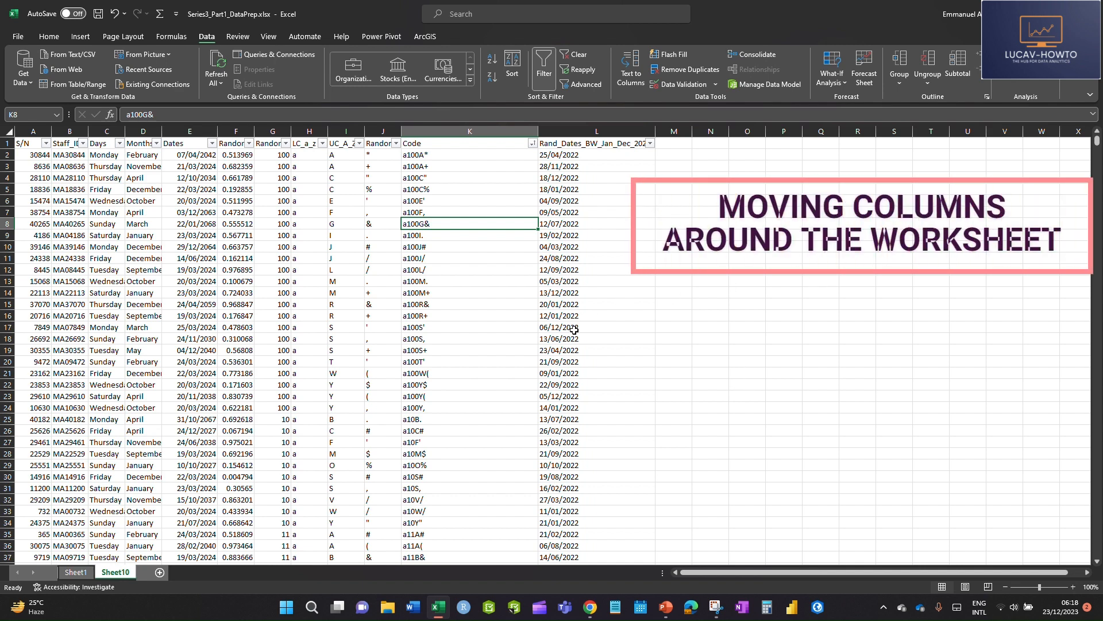
# Try moving the Random_0_1 column onto column L, replacing its existing data, and undo the move
pyautogui.click(238, 131)
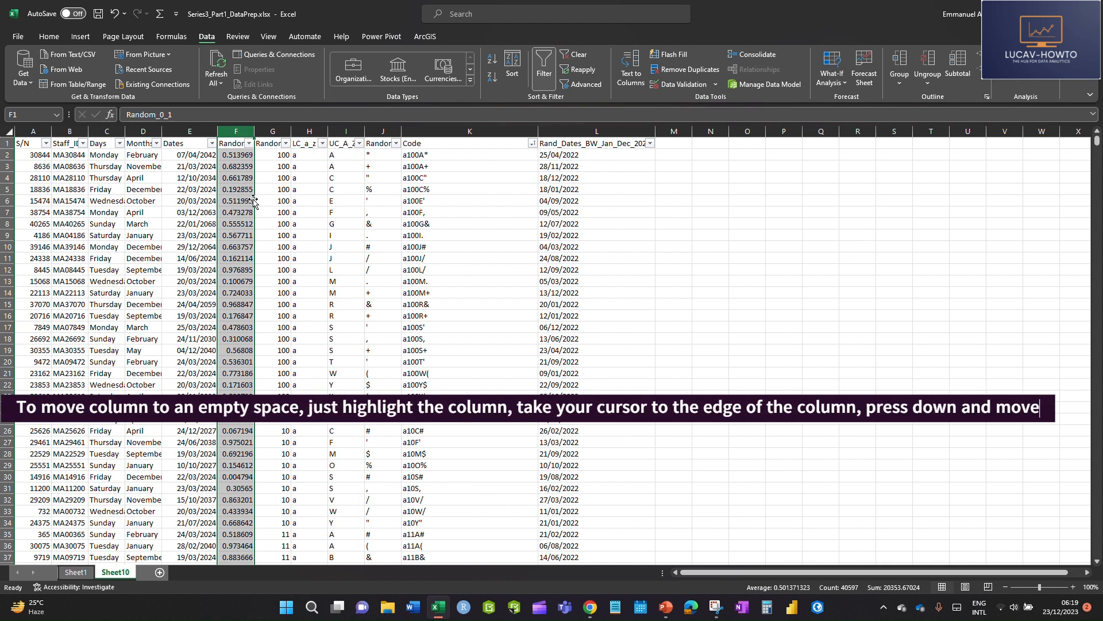
pyautogui.moveTo(253, 201); pyautogui.dragTo(241, 282)
pyautogui.moveTo(255, 268); pyautogui.dragTo(568, 246)
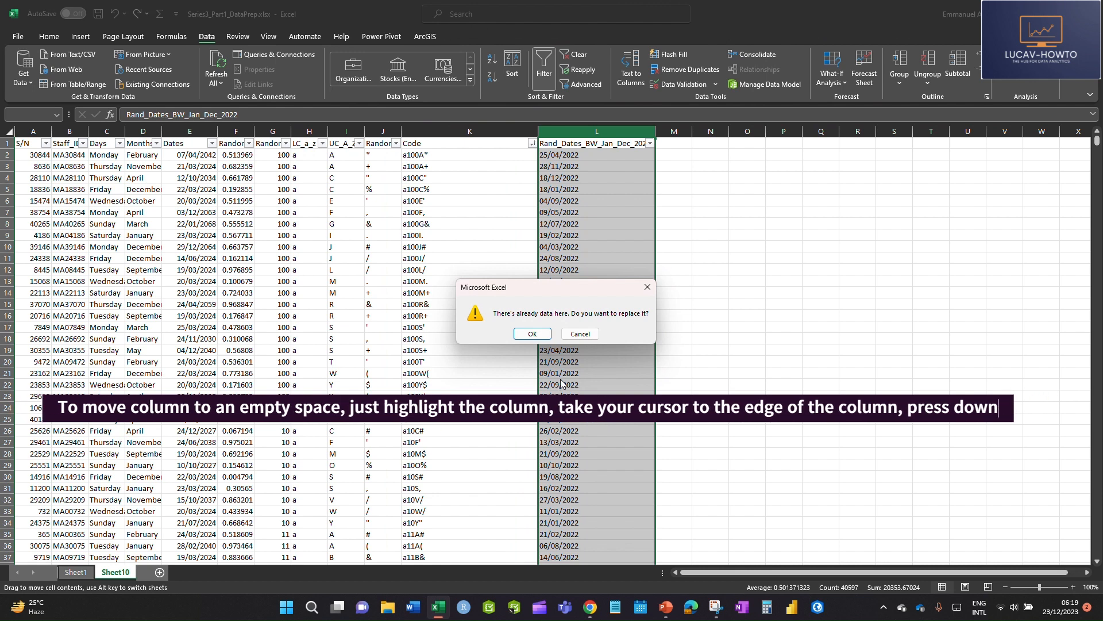
pyautogui.click(533, 333)
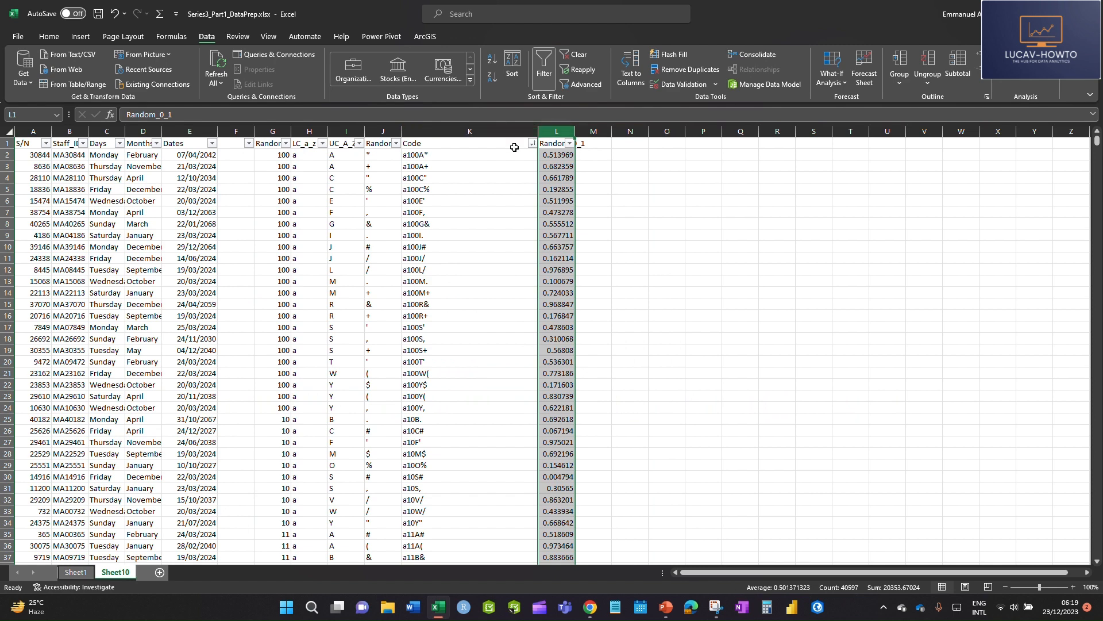
pyautogui.hotkey('ctrl', 'z')
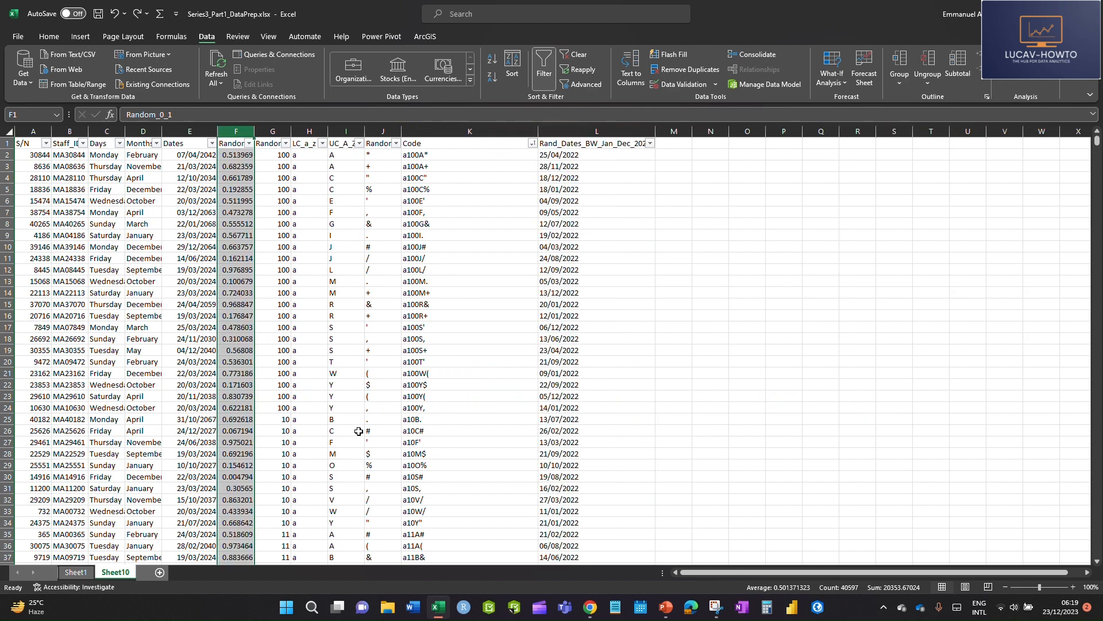
pyautogui.click(331, 280)
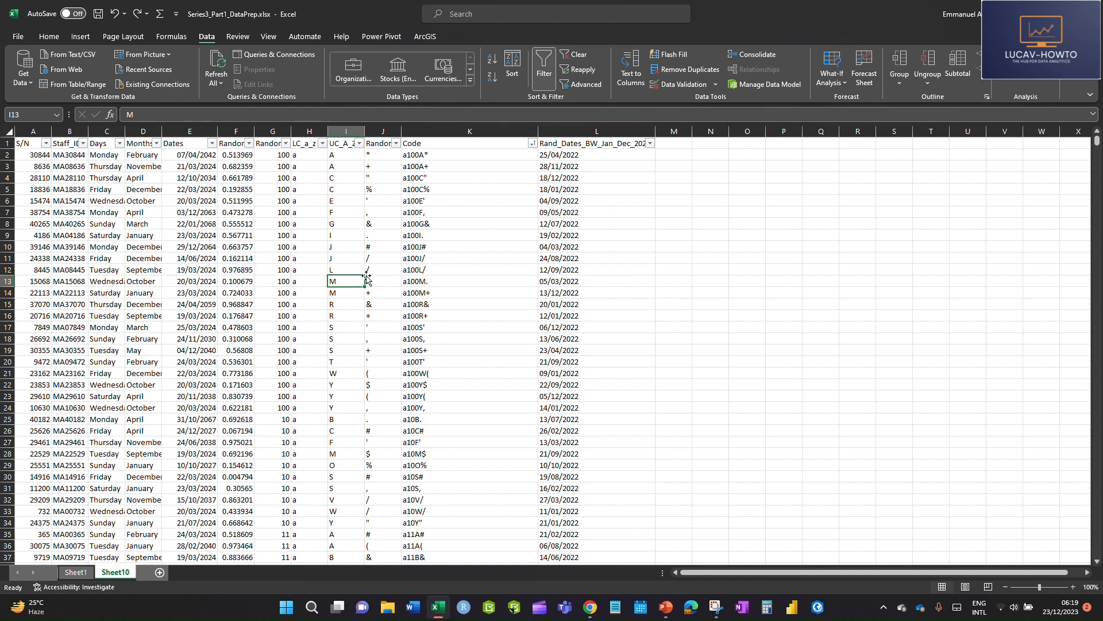
# Try moving the Dates column onto the Rand_Dates_BW_Jan_Dec_2022 column, replacing its data, and undo the move
pyautogui.click(198, 130)
pyautogui.click(263, 290)
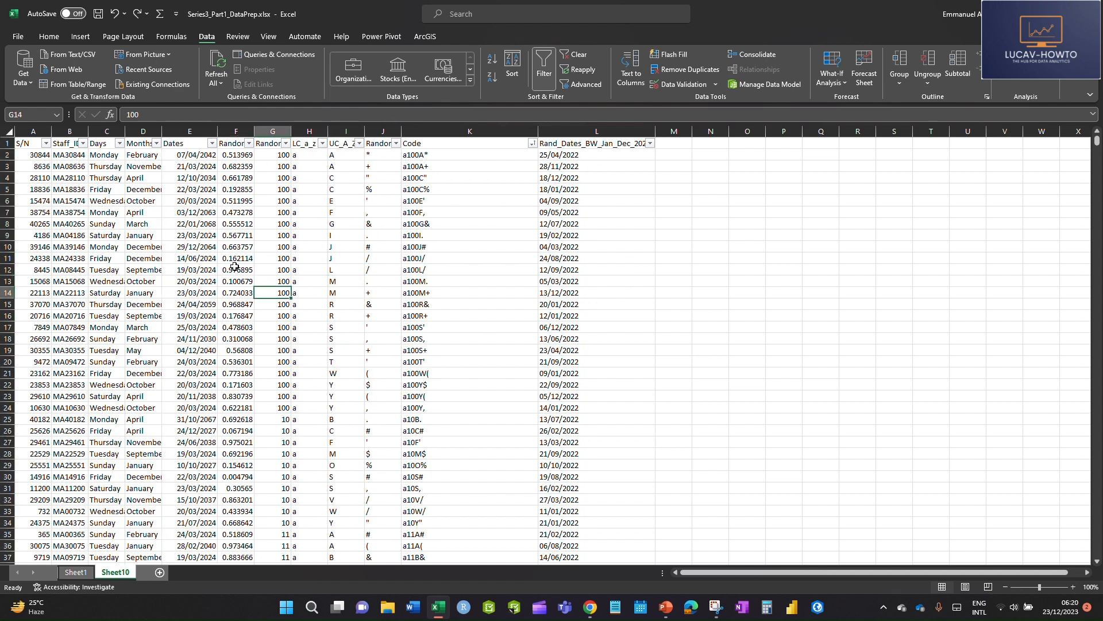
pyautogui.click(194, 132)
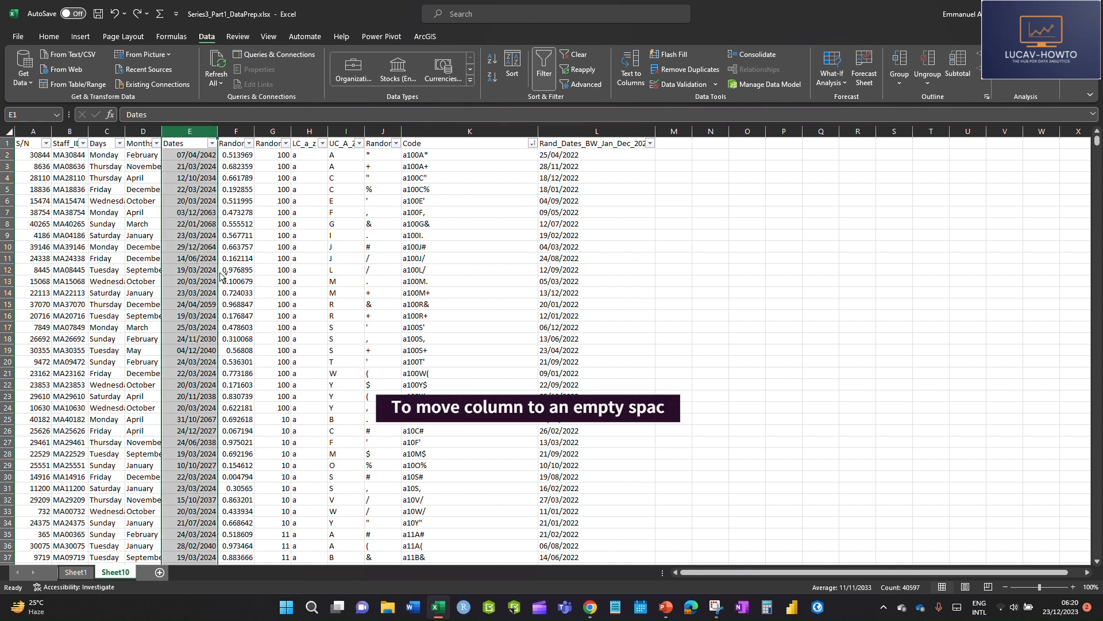
pyautogui.moveTo(220, 261); pyautogui.dragTo(576, 287)
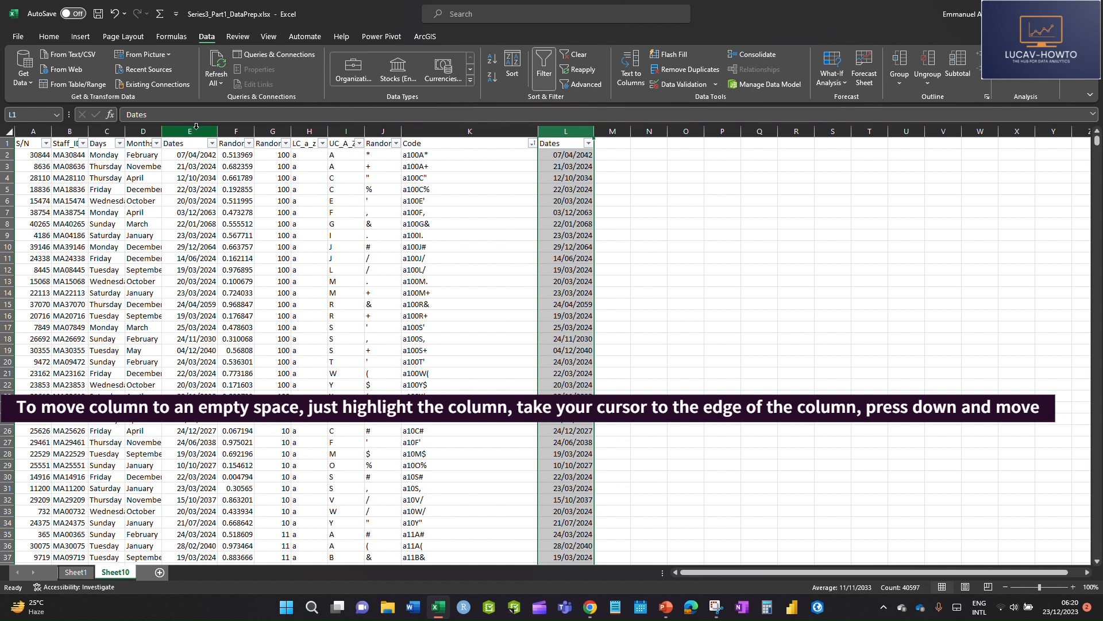
pyautogui.hotkey('ctrl', 'z')
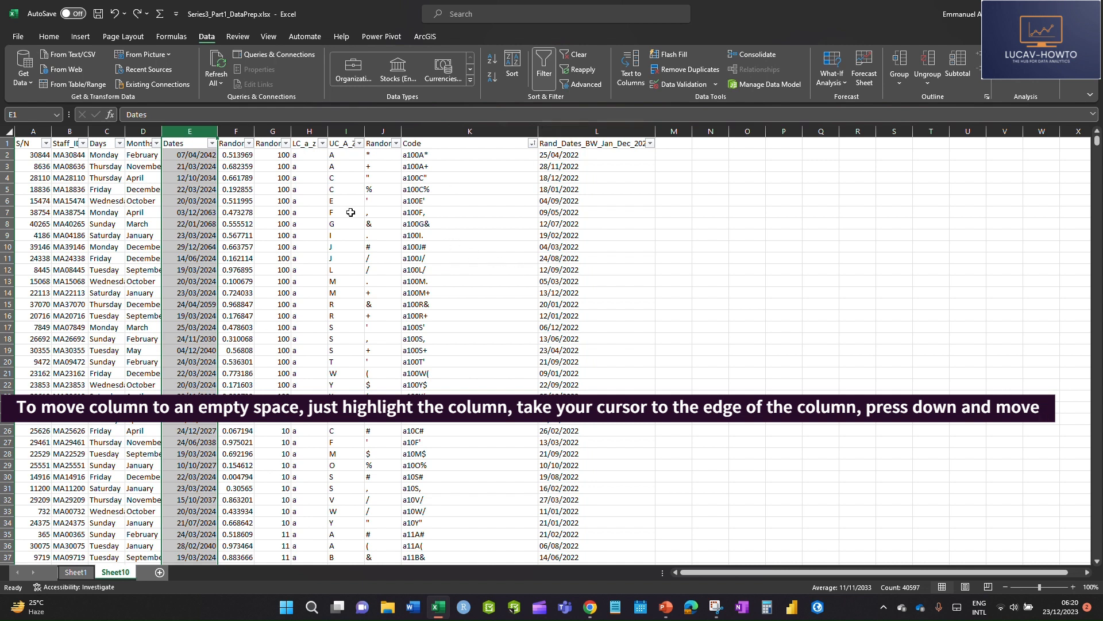
# Move the Rand_Dates_BW_Jan_Dec_2022 column between Dates and Random_0_1, shifting the other columns instead of replacing them
pyautogui.click(566, 129)
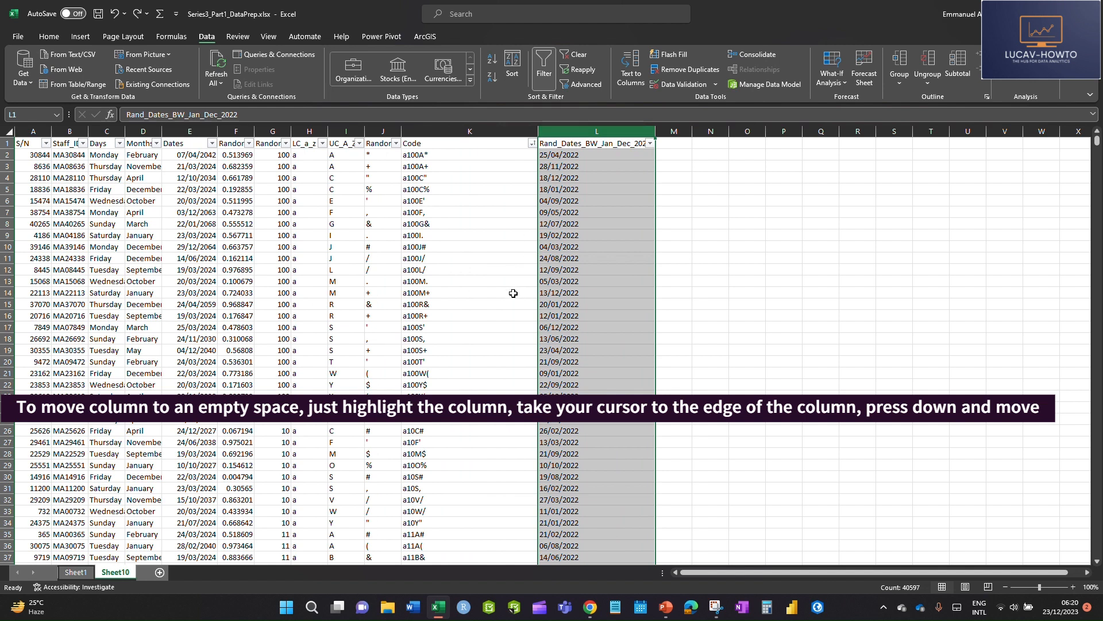
pyautogui.moveTo(540, 304); pyautogui.dragTo(223, 305)
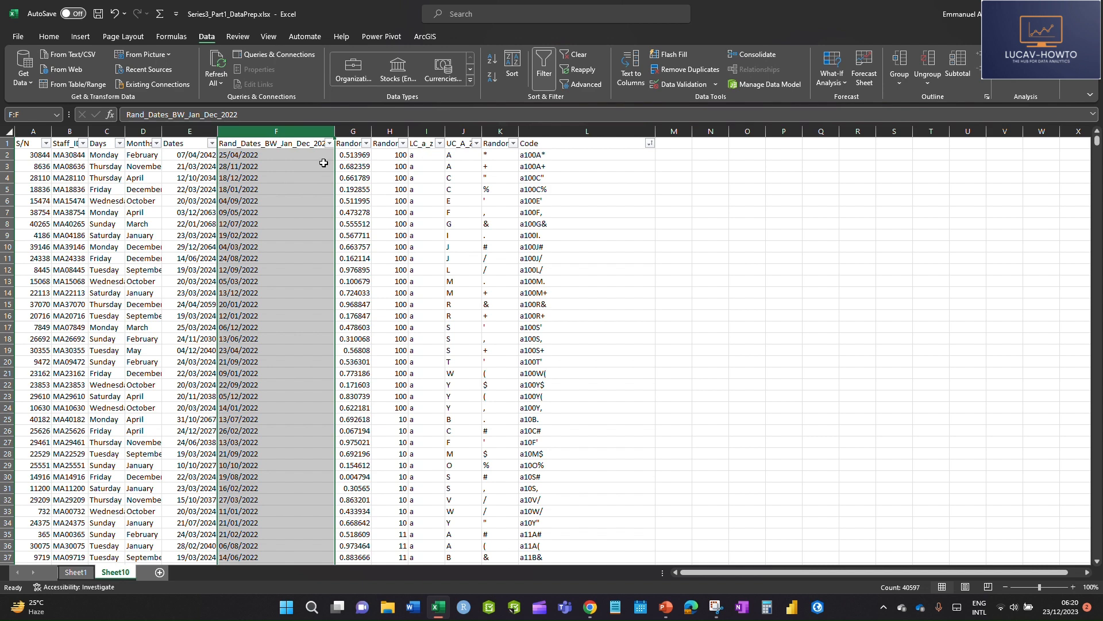
# Move the Rand_Dates_BW_Jan_Dec_2022 column to the empty column M and back to the vacated column F
pyautogui.moveTo(335, 183); pyautogui.dragTo(684, 187)
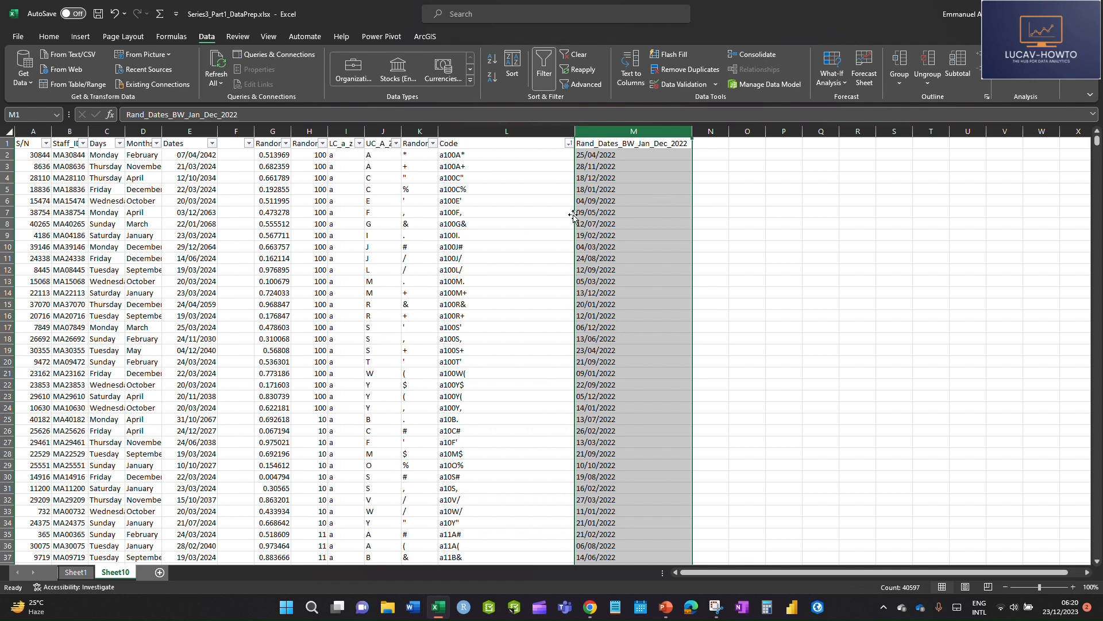
pyautogui.moveTo(575, 218); pyautogui.dragTo(248, 228)
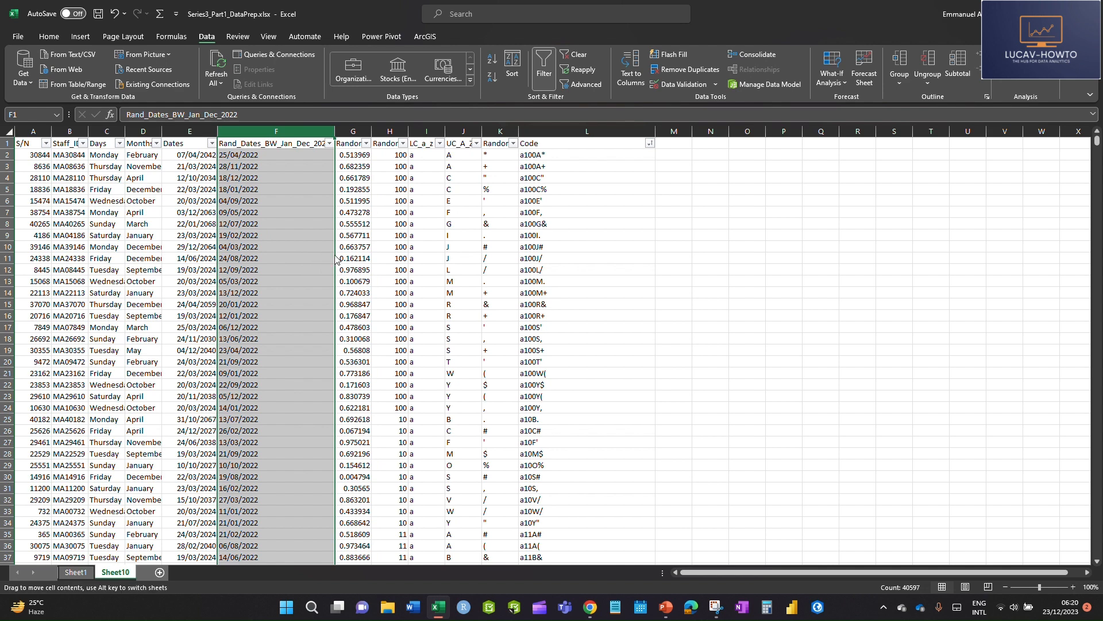
# Try placing the Rand_Dates_BW_Jan_Dec_2022 column over Dates and inserting it before Months, undoing each move
pyautogui.moveTo(335, 256); pyautogui.dragTo(202, 263)
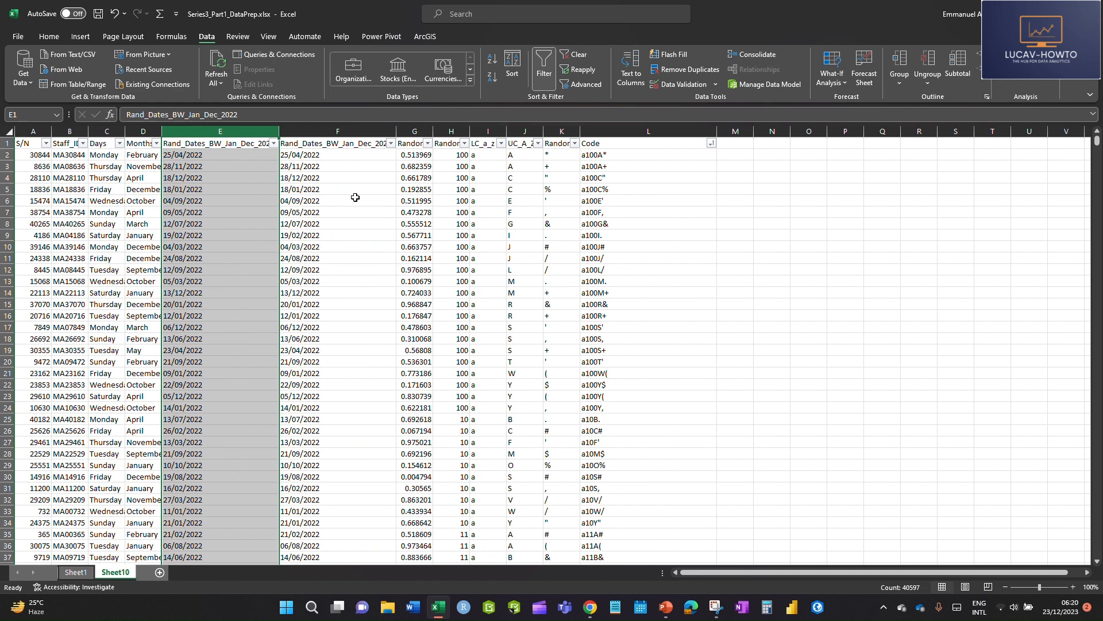
pyautogui.hotkey('ctrl', 'z')
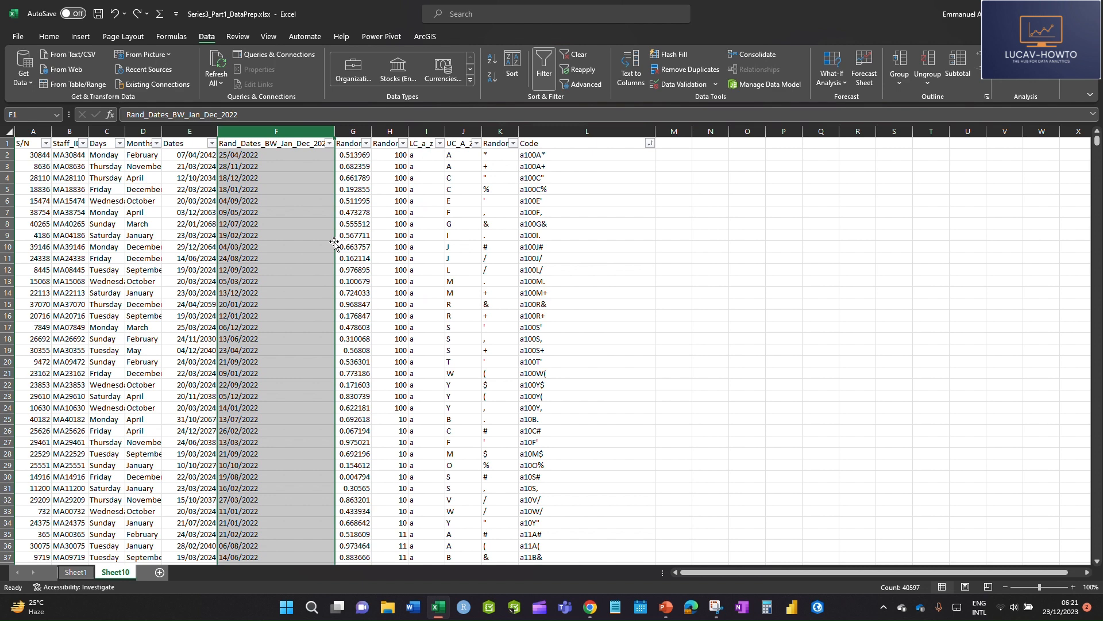
pyautogui.moveTo(335, 244); pyautogui.dragTo(136, 260)
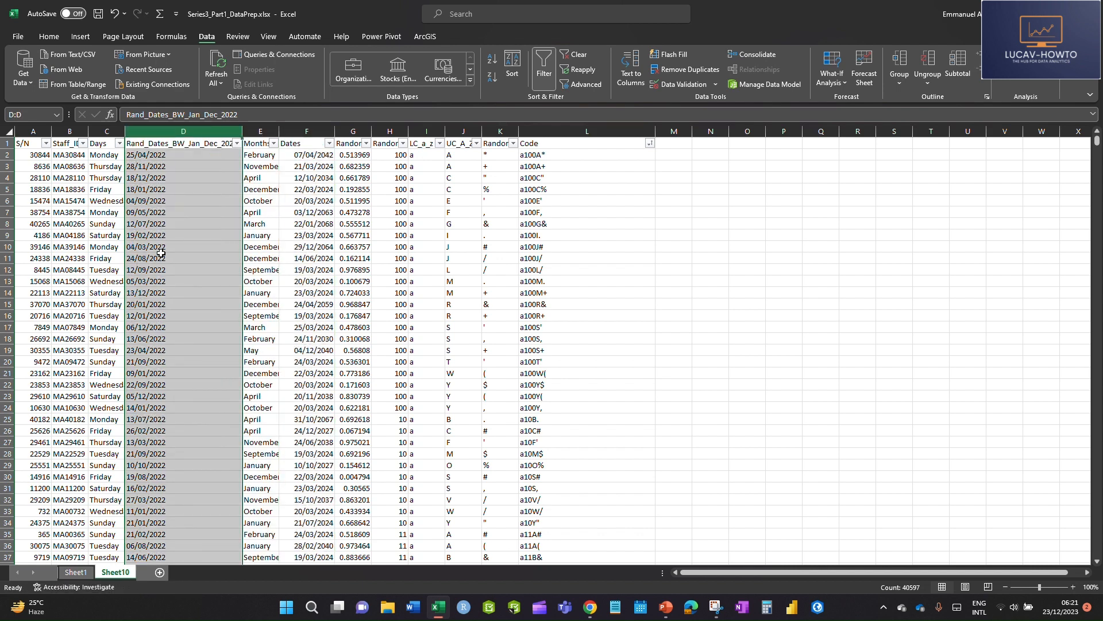
pyautogui.hotkey('ctrl', 'z')
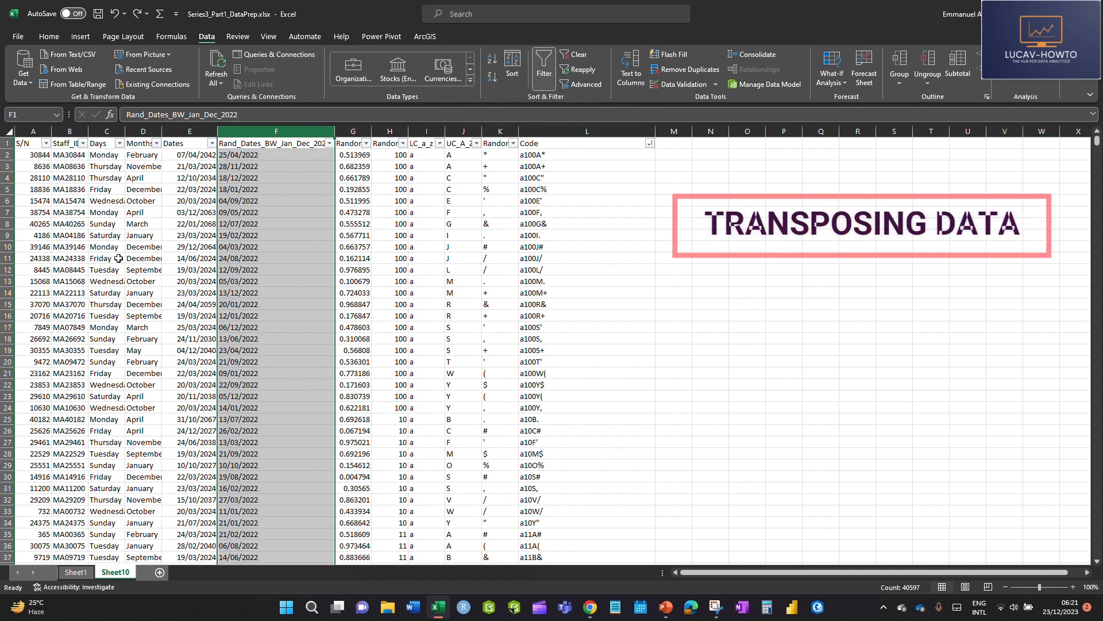
pyautogui.click(228, 269)
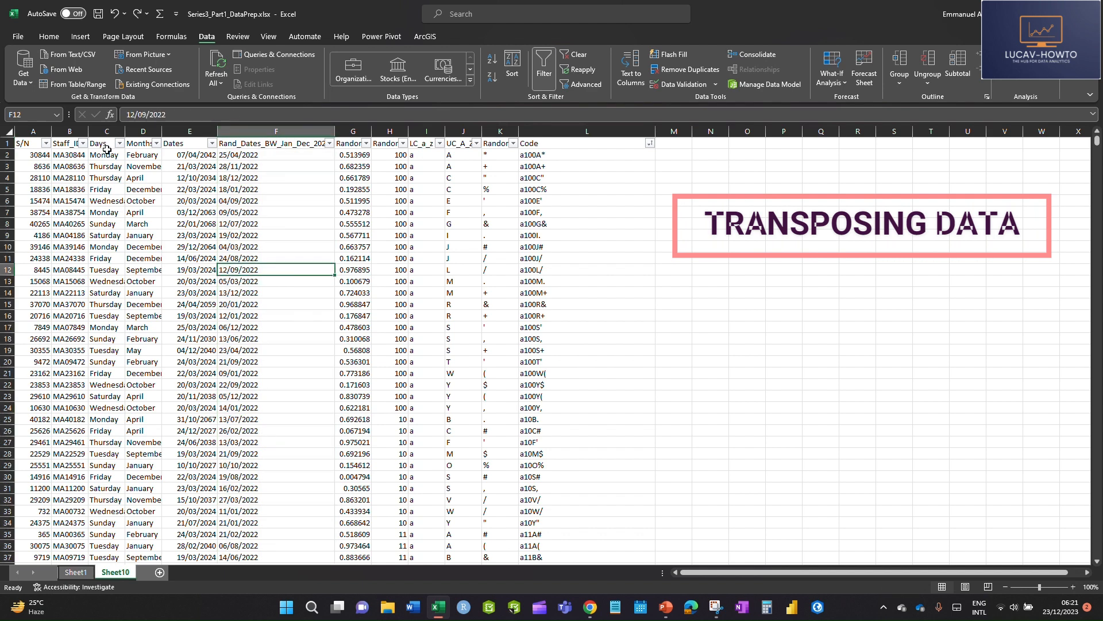
# Widen the Days column to fit the full day names and briefly select C1:C15
pyautogui.moveTo(126, 131); pyautogui.dragTo(168, 131)
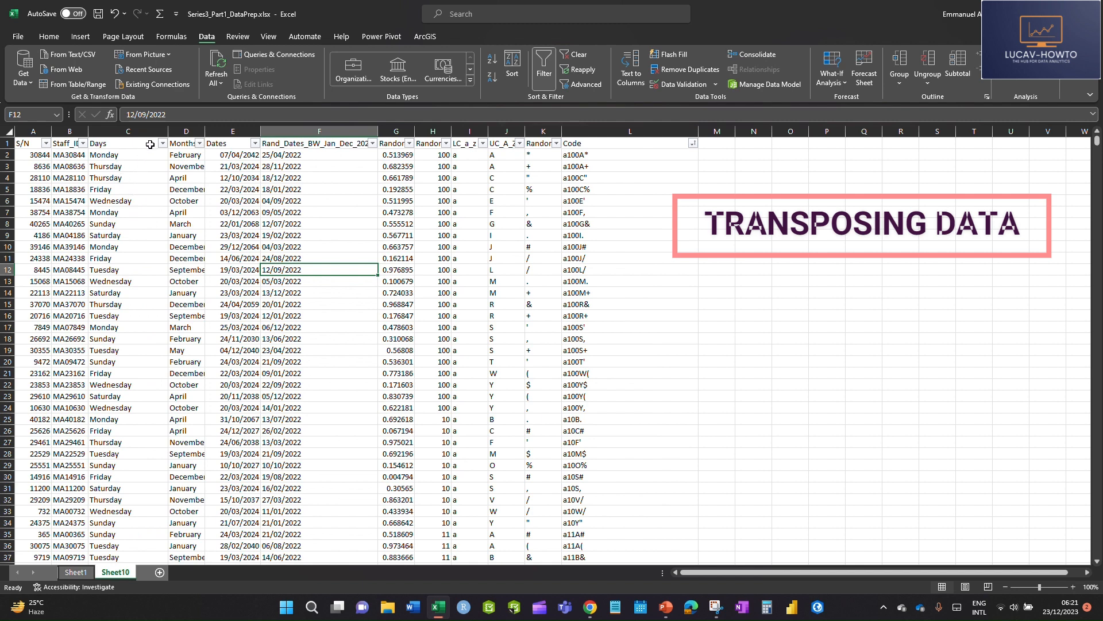
pyautogui.moveTo(115, 145); pyautogui.dragTo(115, 305)
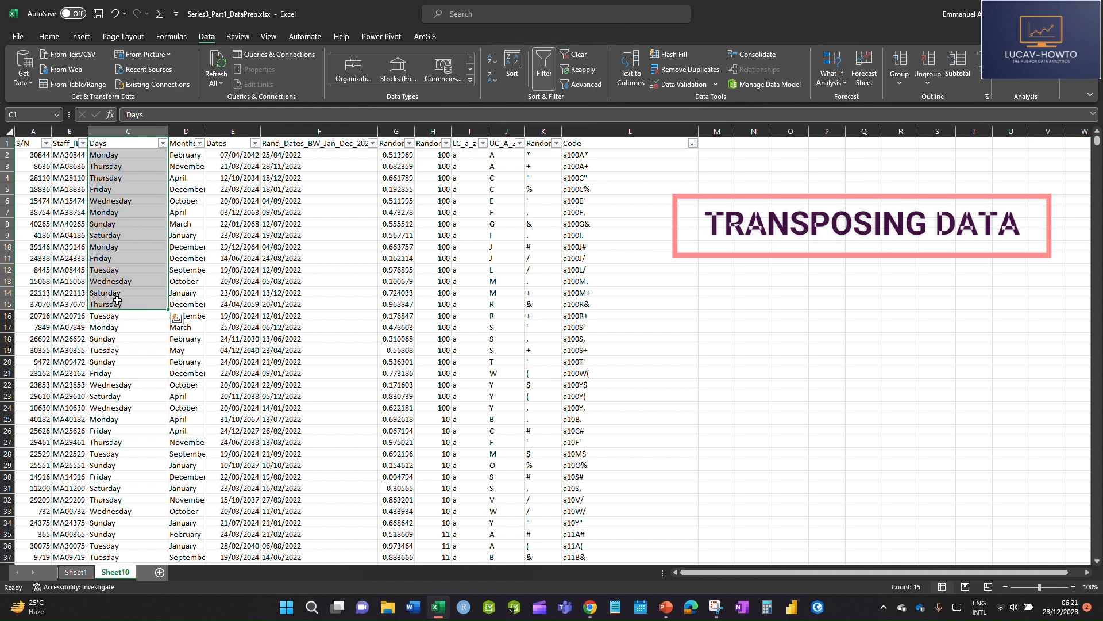
pyautogui.click(269, 294)
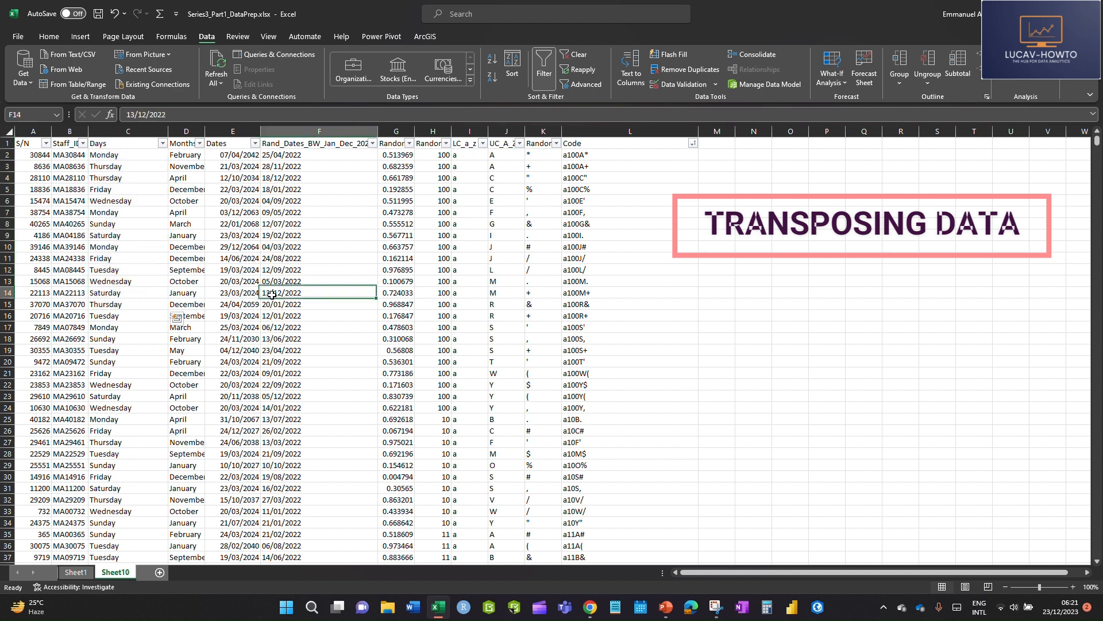
# Sort the data by the Days column from A to Z
pyautogui.click(163, 144)
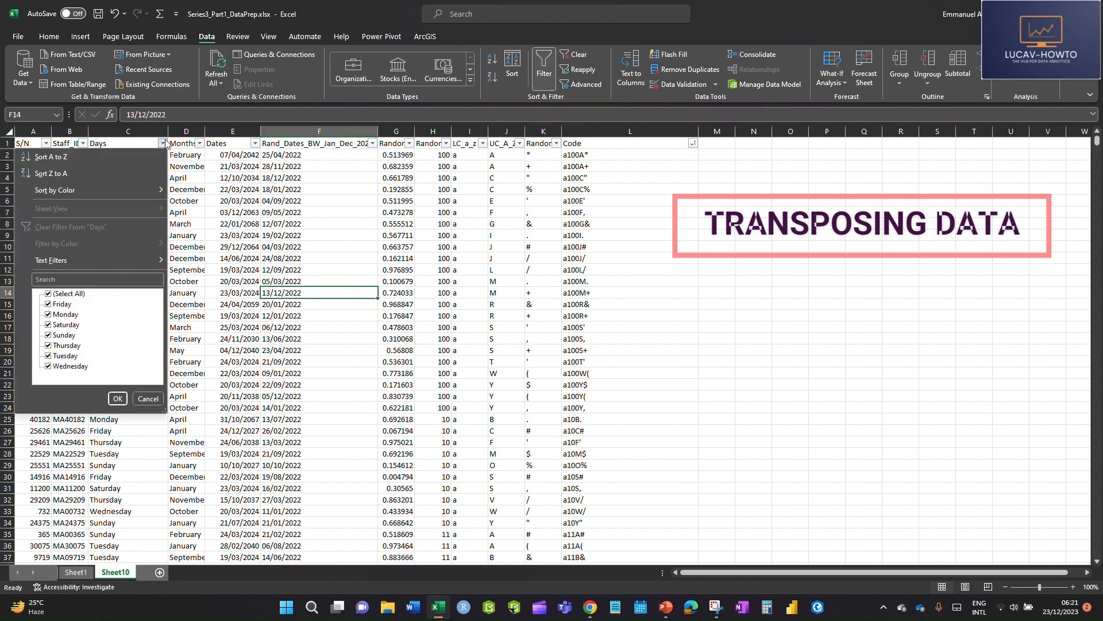
pyautogui.click(51, 157)
pyautogui.click(154, 193)
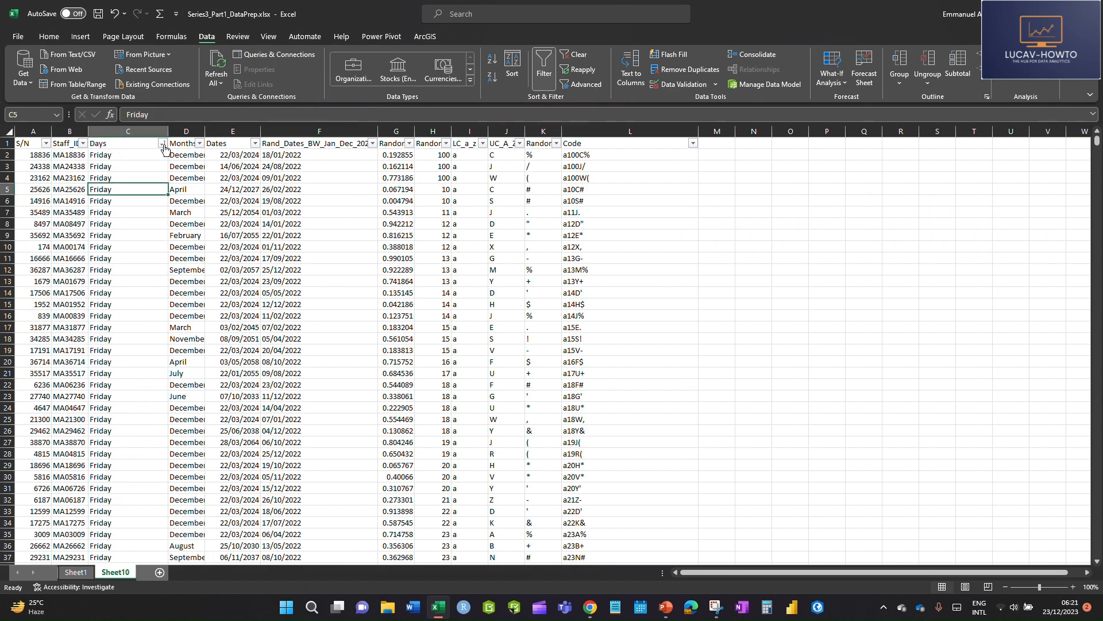
# Sort the data by the Staff_IDs column from A to Z and select the first day in C2
pyautogui.click(83, 145)
pyautogui.click(37, 157)
pyautogui.click(108, 198)
pyautogui.click(117, 152)
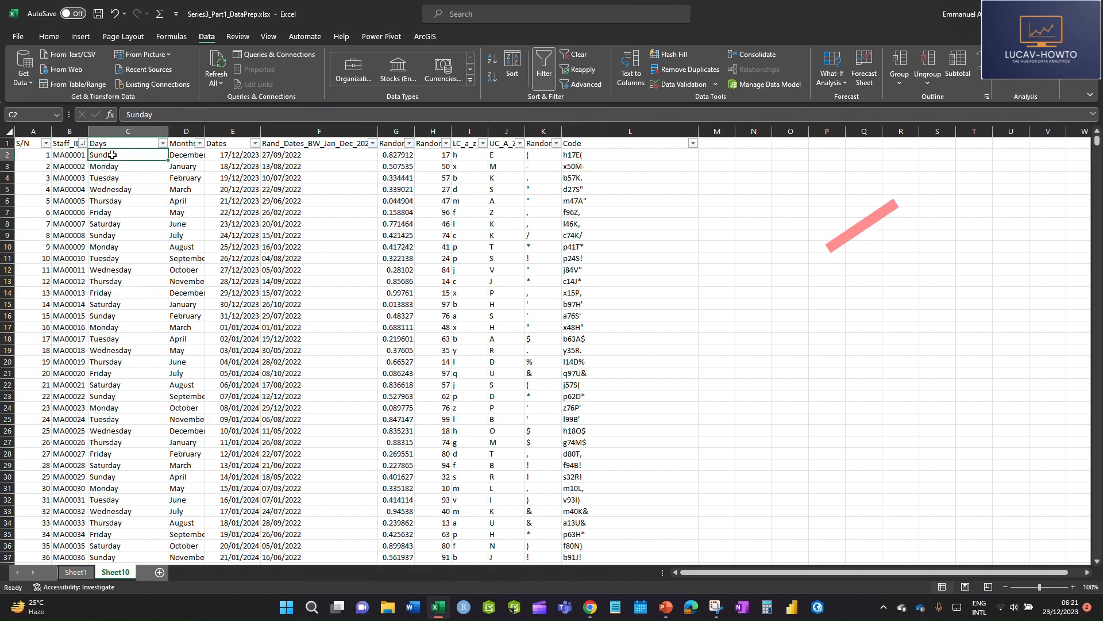
# Copy the seven weekday names in C2:C8 and paste them transposed as a row starting at N2, widening column N
pyautogui.moveTo(112, 155); pyautogui.dragTo(129, 223)
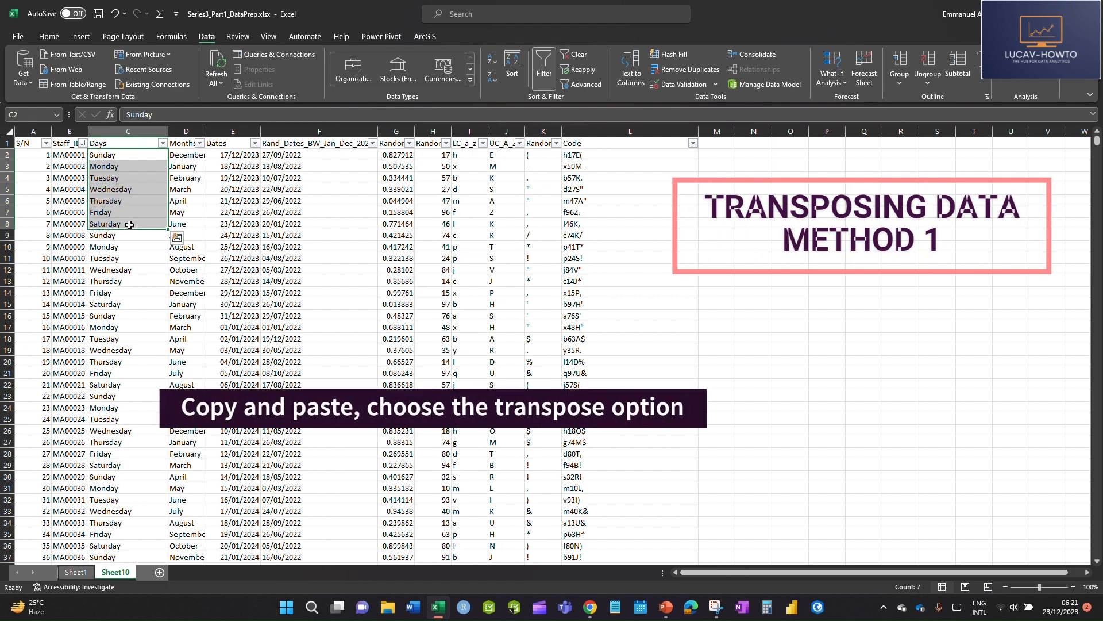
pyautogui.hotkey('ctrl', 'c')
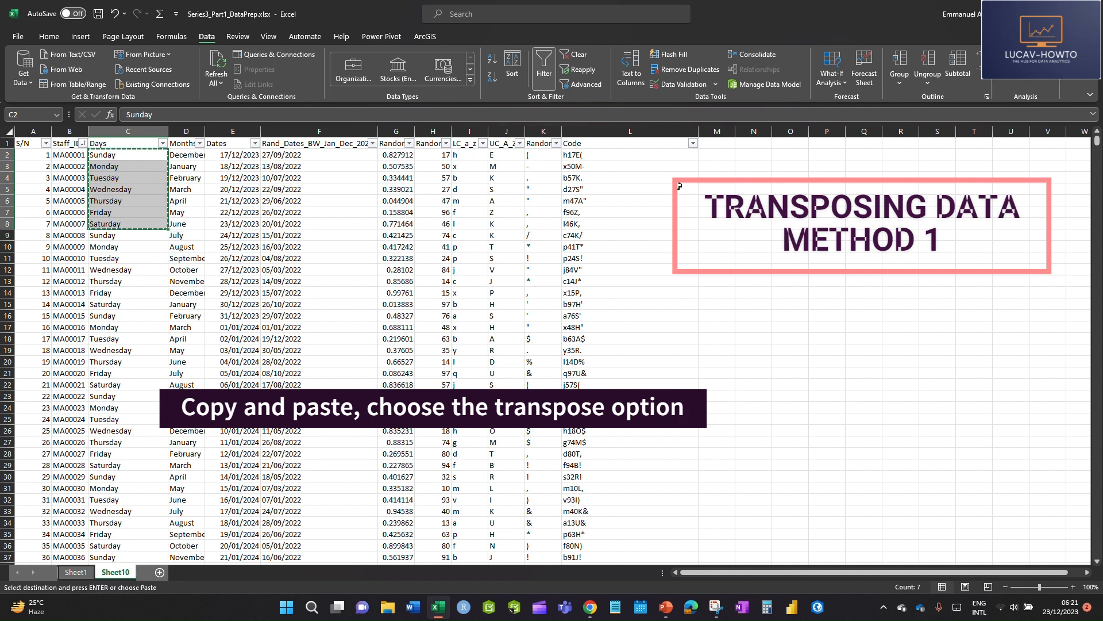
pyautogui.click(756, 158)
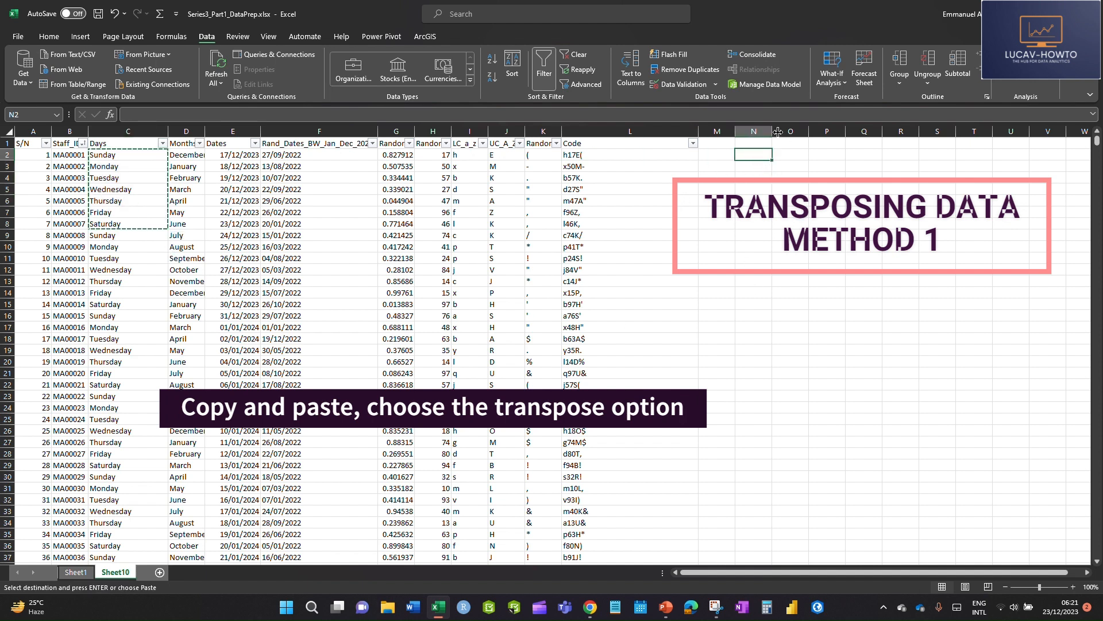
pyautogui.moveTo(772, 131); pyautogui.dragTo(839, 131)
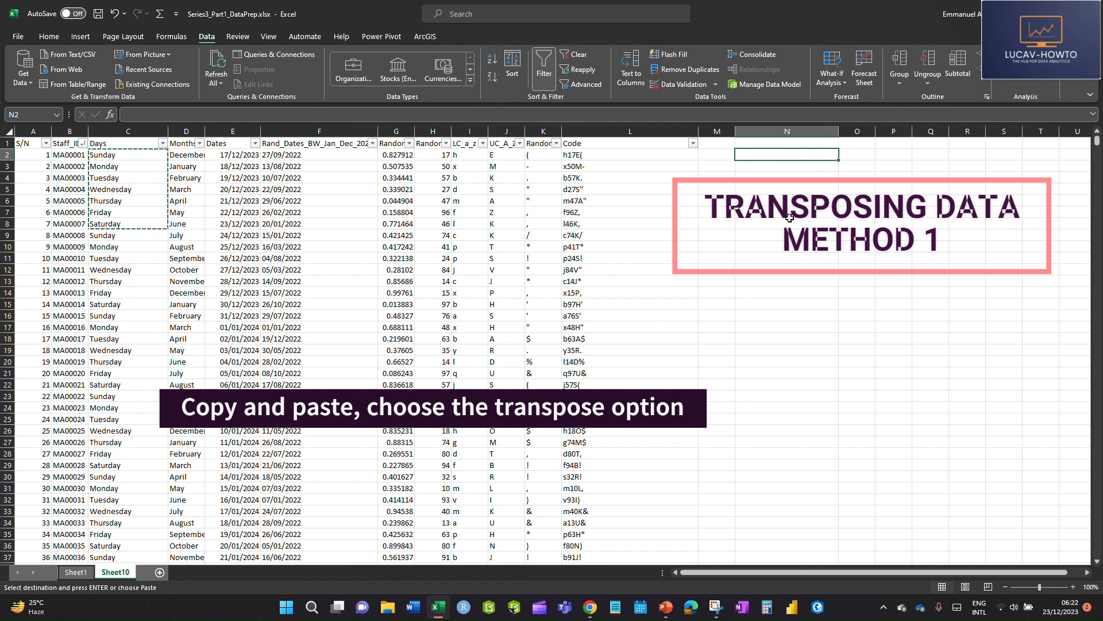
pyautogui.rightClick(762, 153)
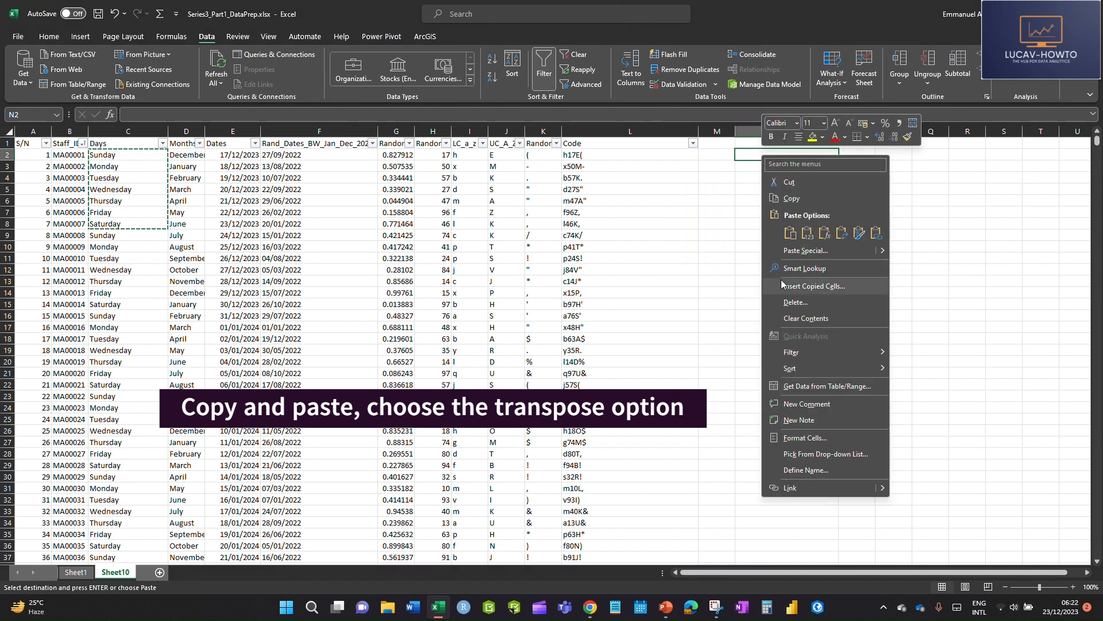
pyautogui.click(842, 233)
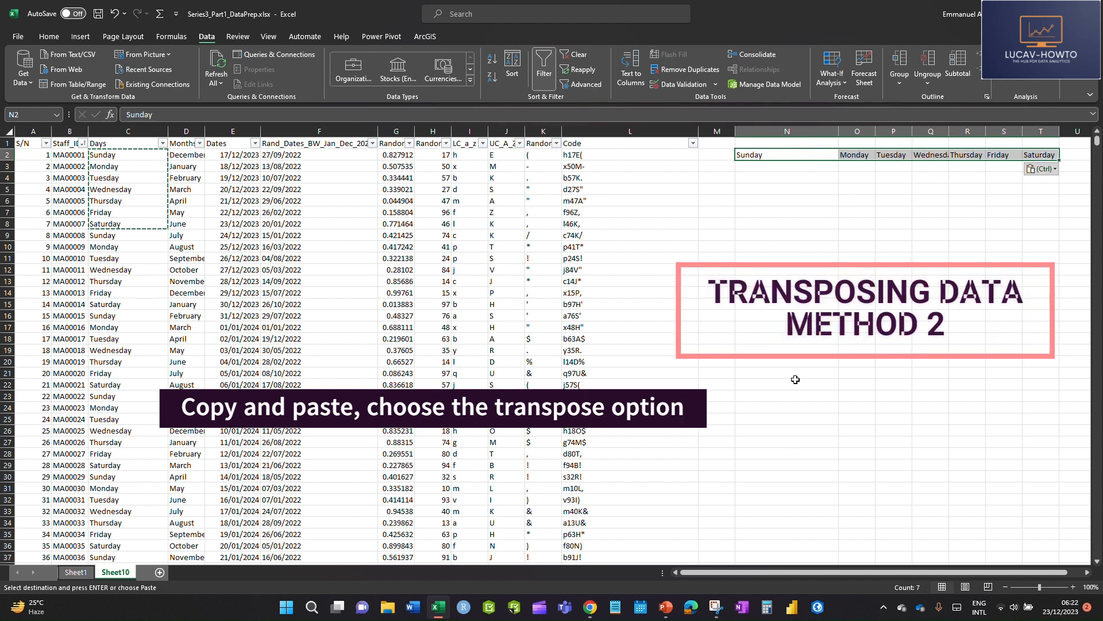
# Enter a TRANSPOSE formula in N5 that converts the weekday row N2:T2 into a vertical list
pyautogui.click(779, 190)
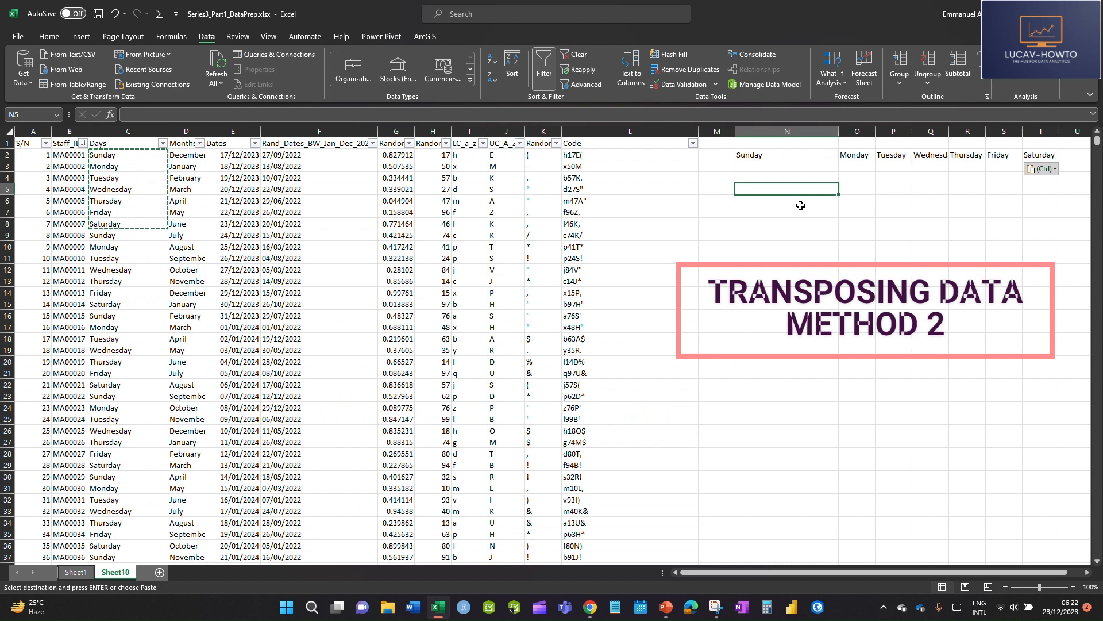
pyautogui.write('=tran')
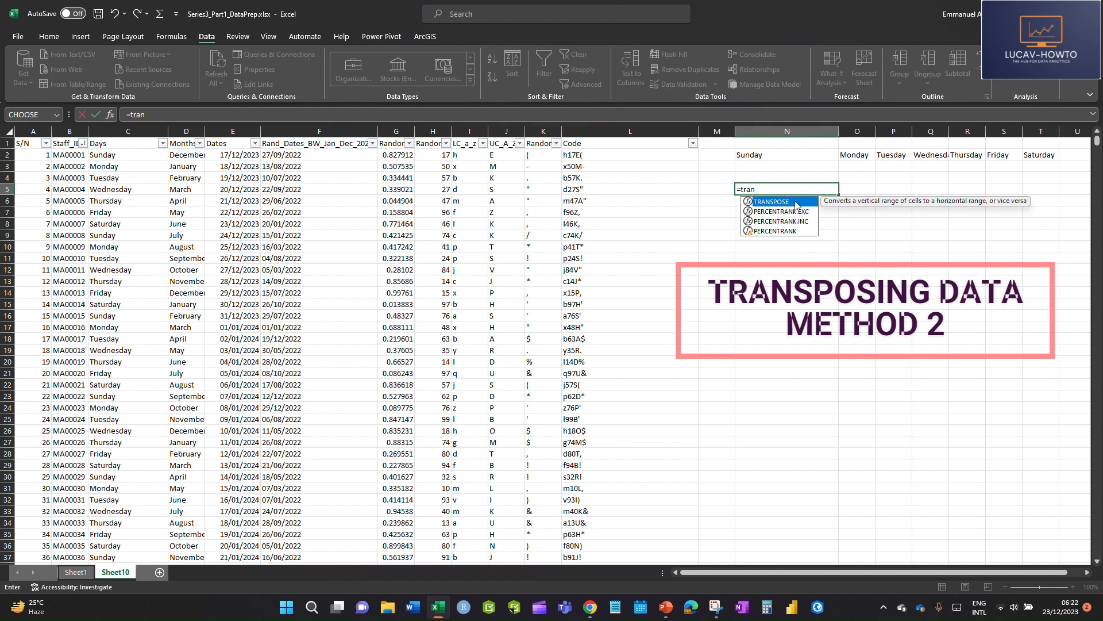
pyautogui.doubleClick(789, 202)
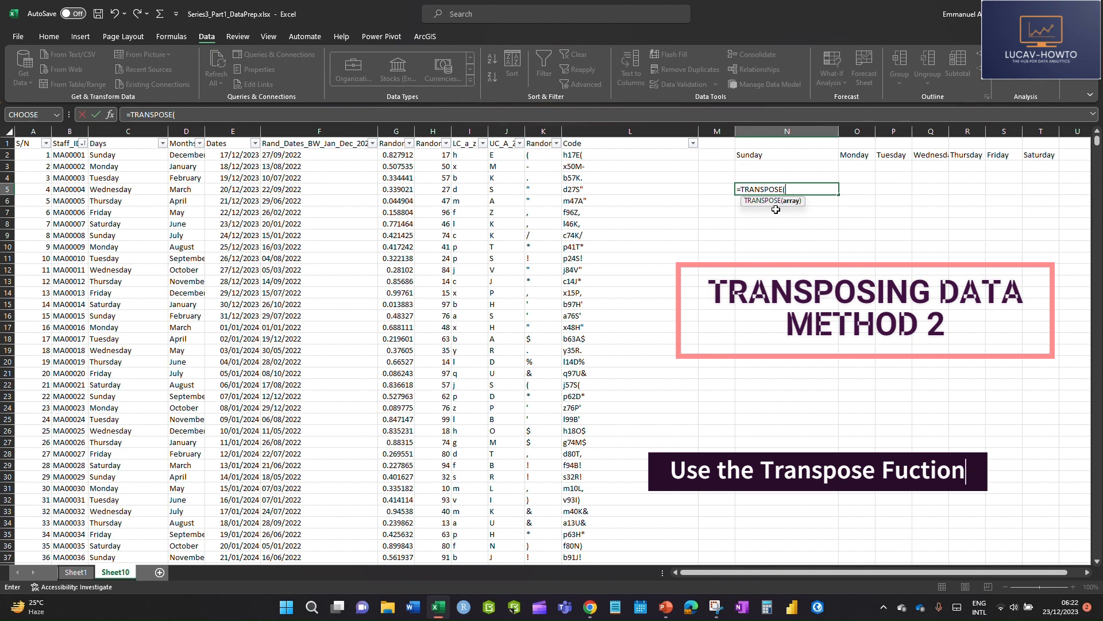
pyautogui.moveTo(764, 156); pyautogui.dragTo(1046, 155)
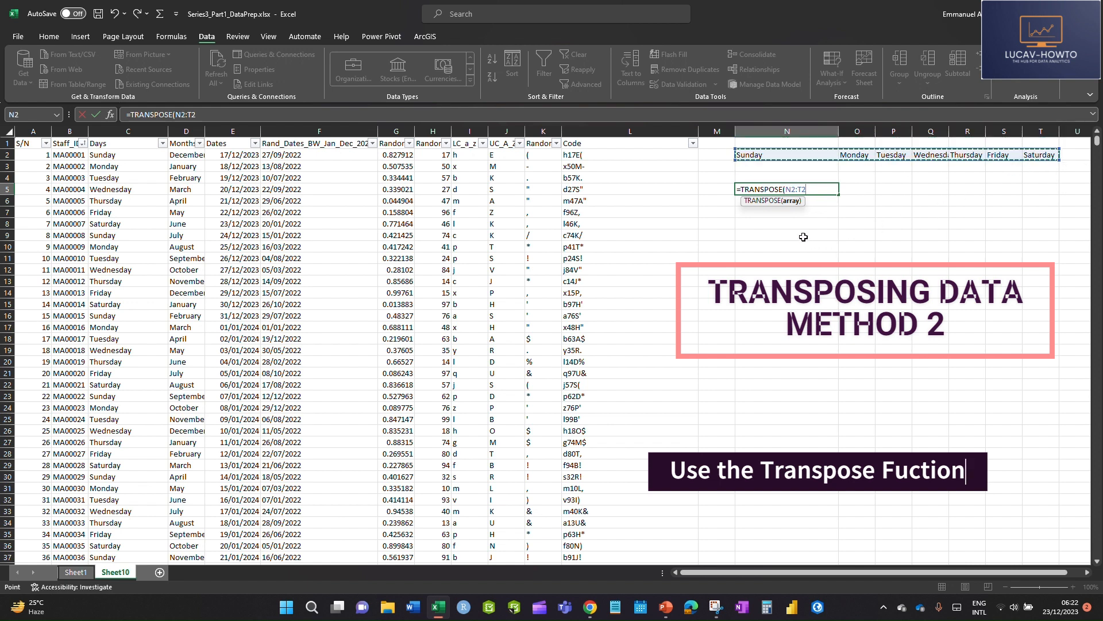
pyautogui.press('Return')
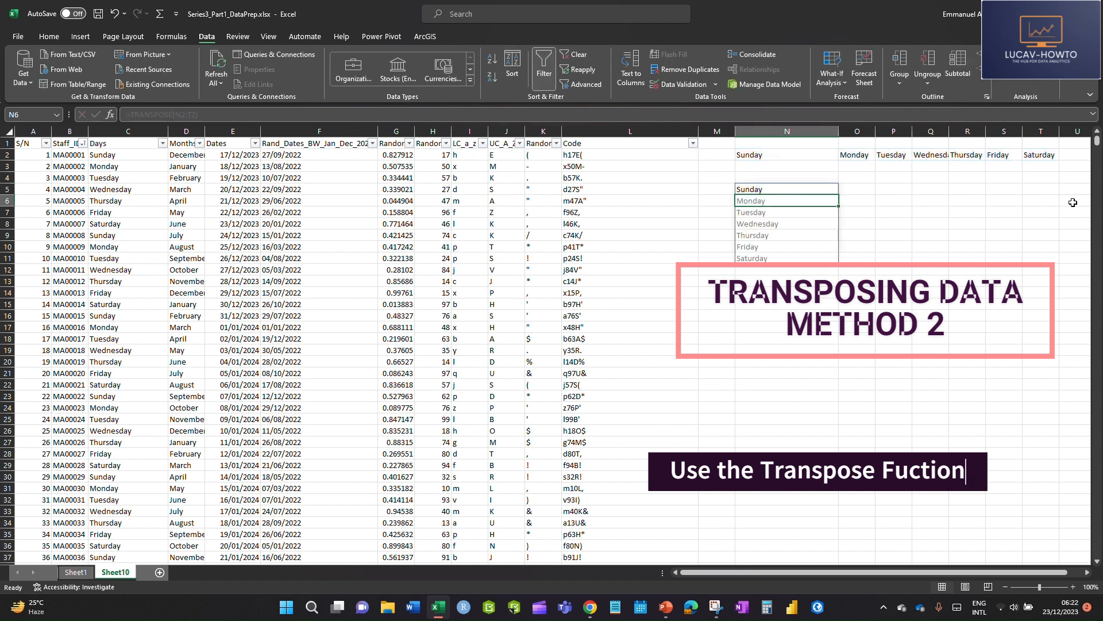
pyautogui.click(892, 257)
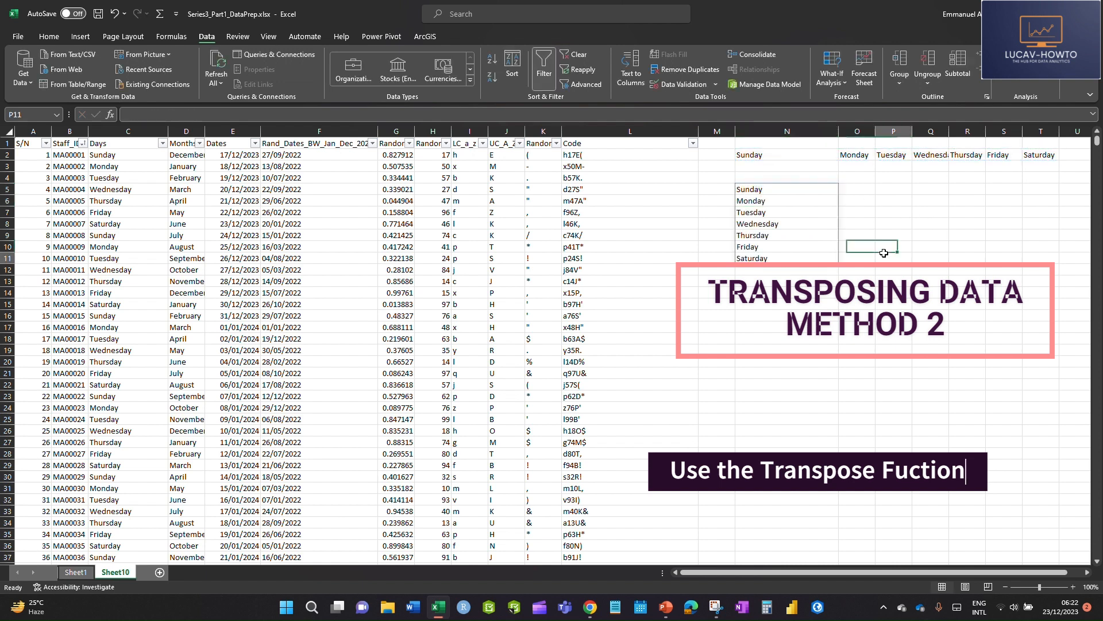